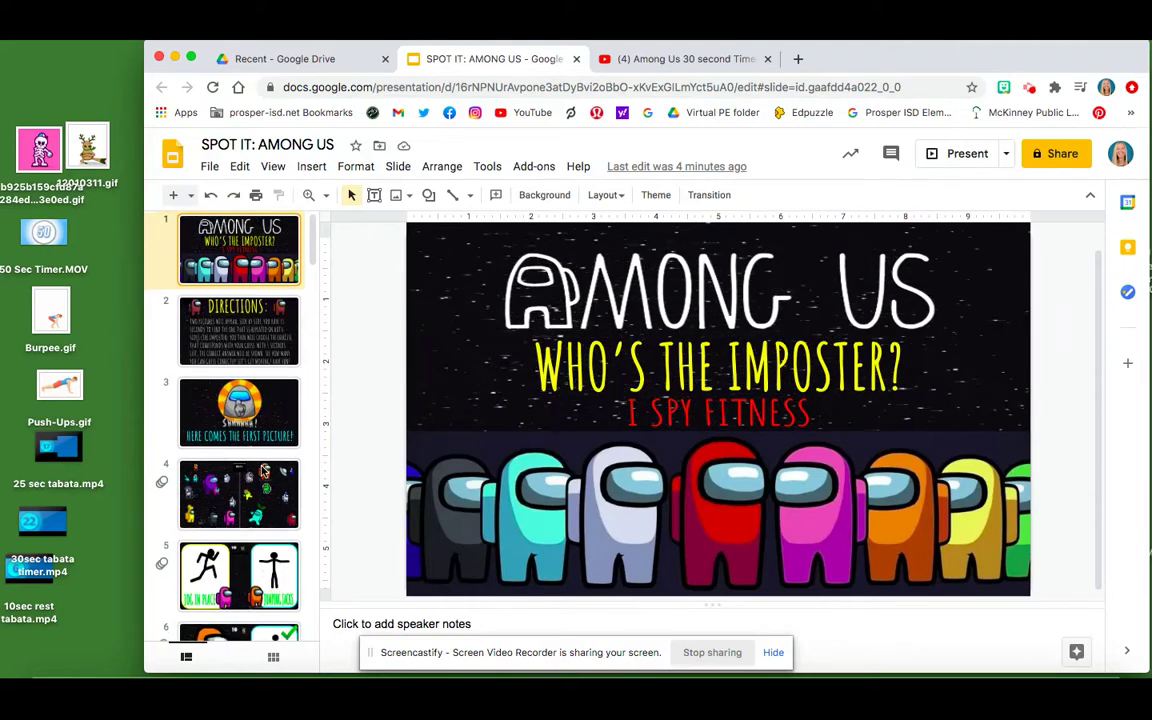
Scroll the thumbnail panel down and bring up slide 17, the Run in Place / Jump Rope slide
scroll(260, 420, "down", 6)
scroll(263, 469, "down", 6)
left_click(295, 467)
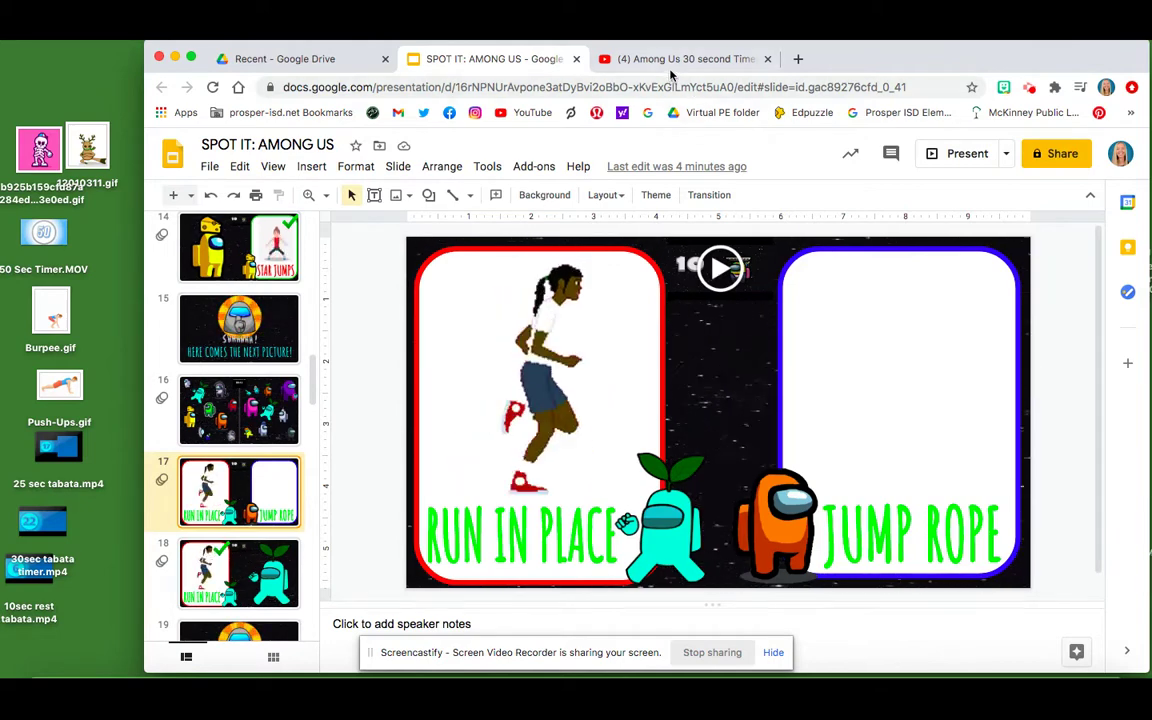
In a new tab, search Google for 'jump rope kids gif transparent'
left_click(806, 60)
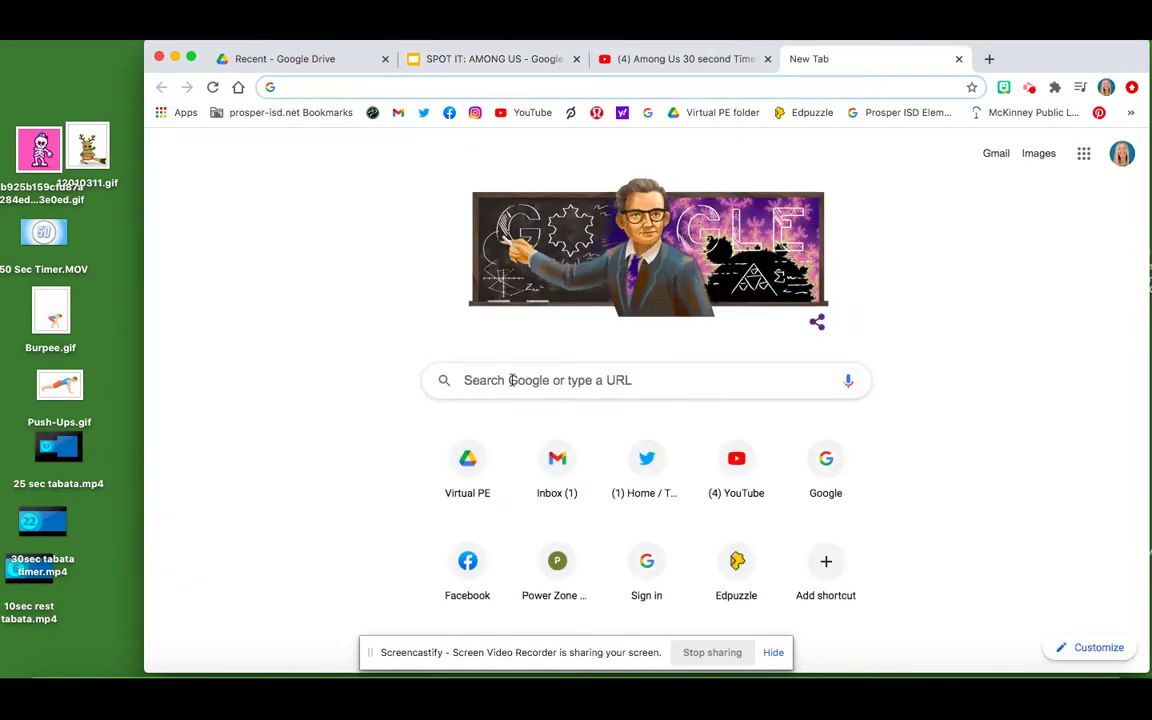
left_click(513, 379)
type("jump rop")
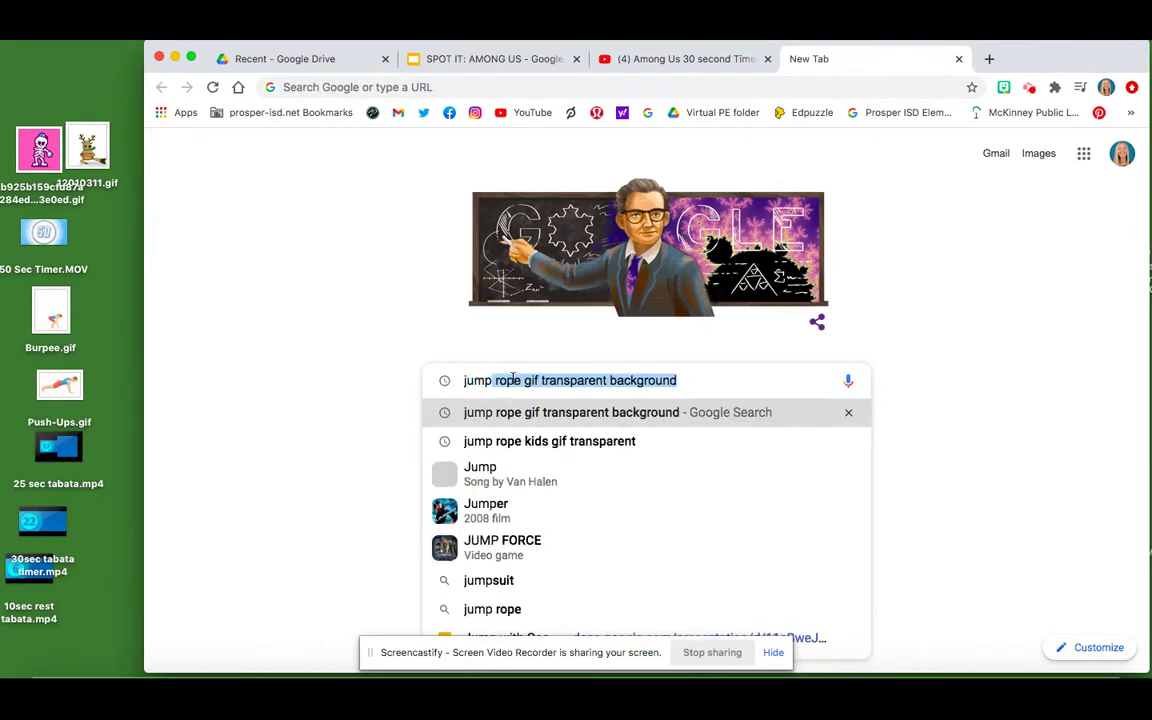
type("e")
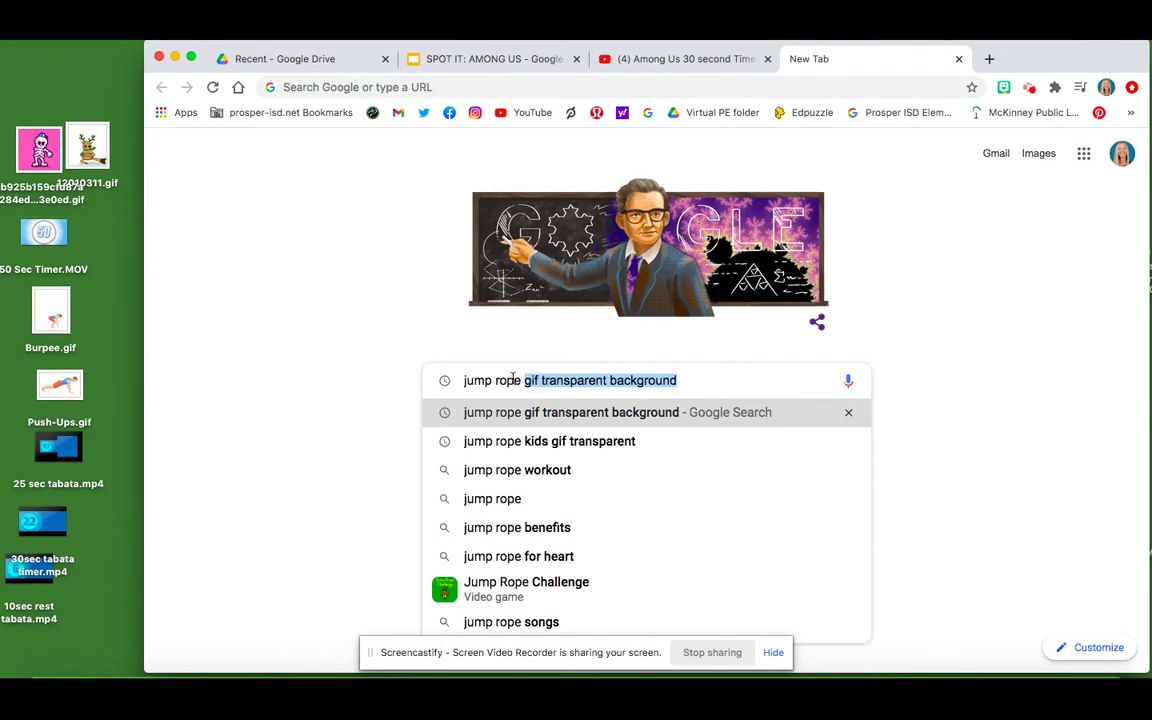
type(" kids")
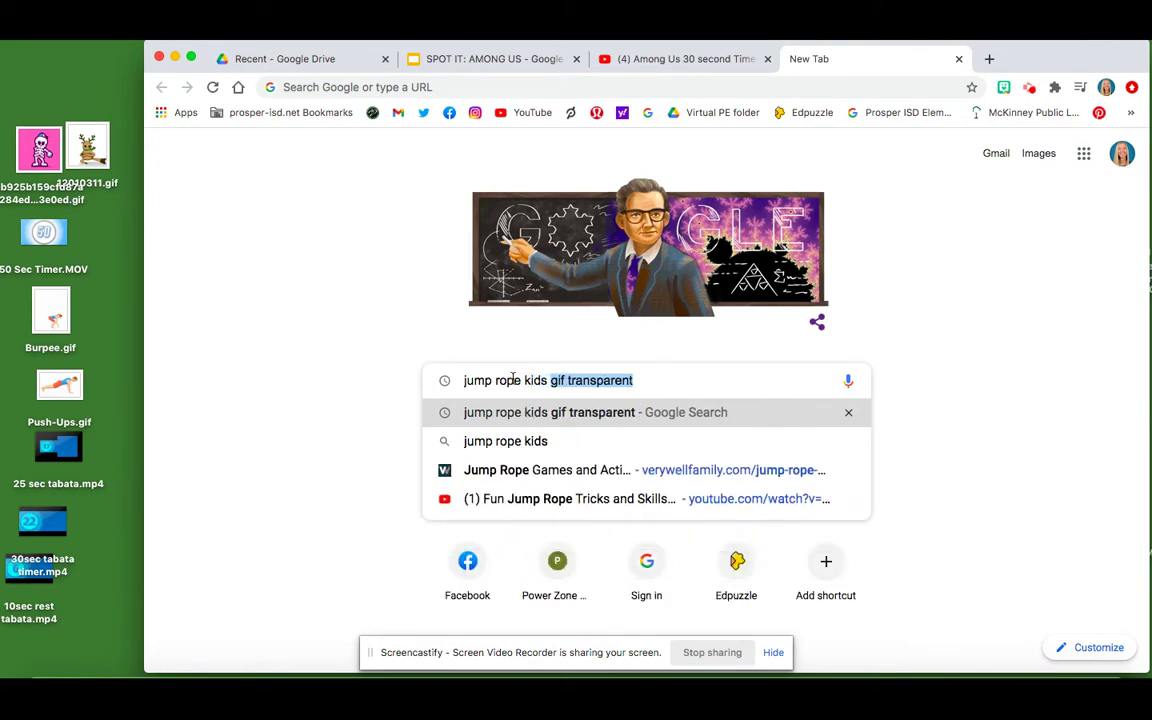
type(" gi")
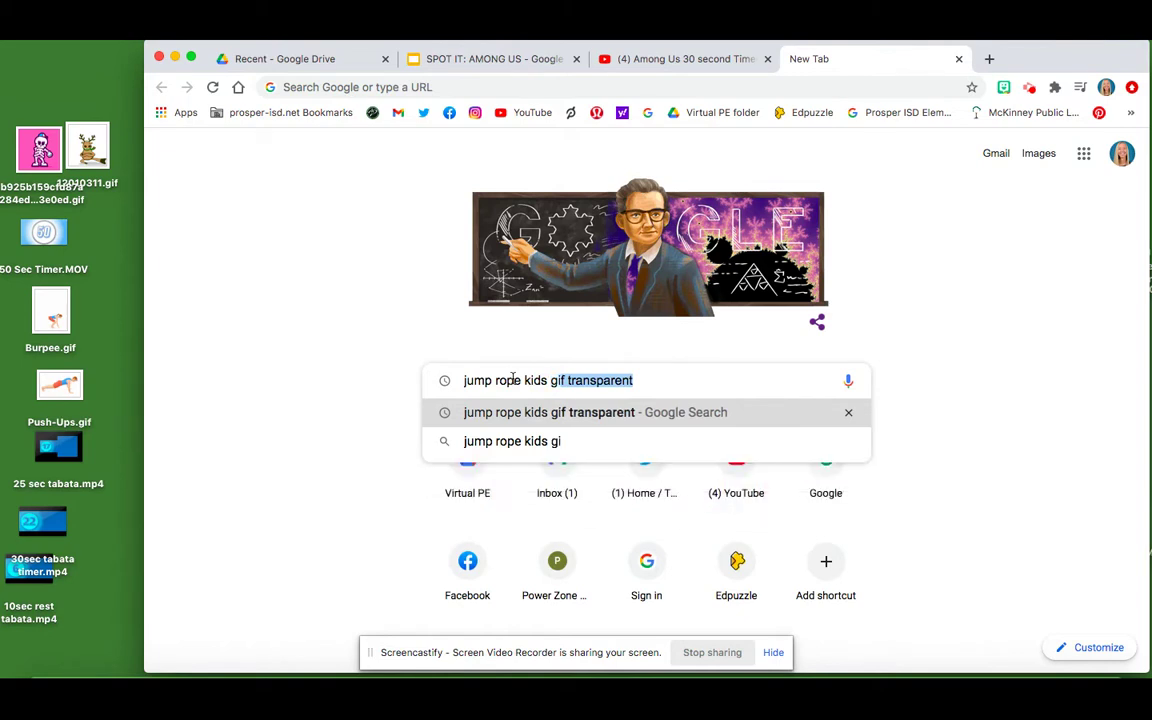
type("f transpare")
key("Return")
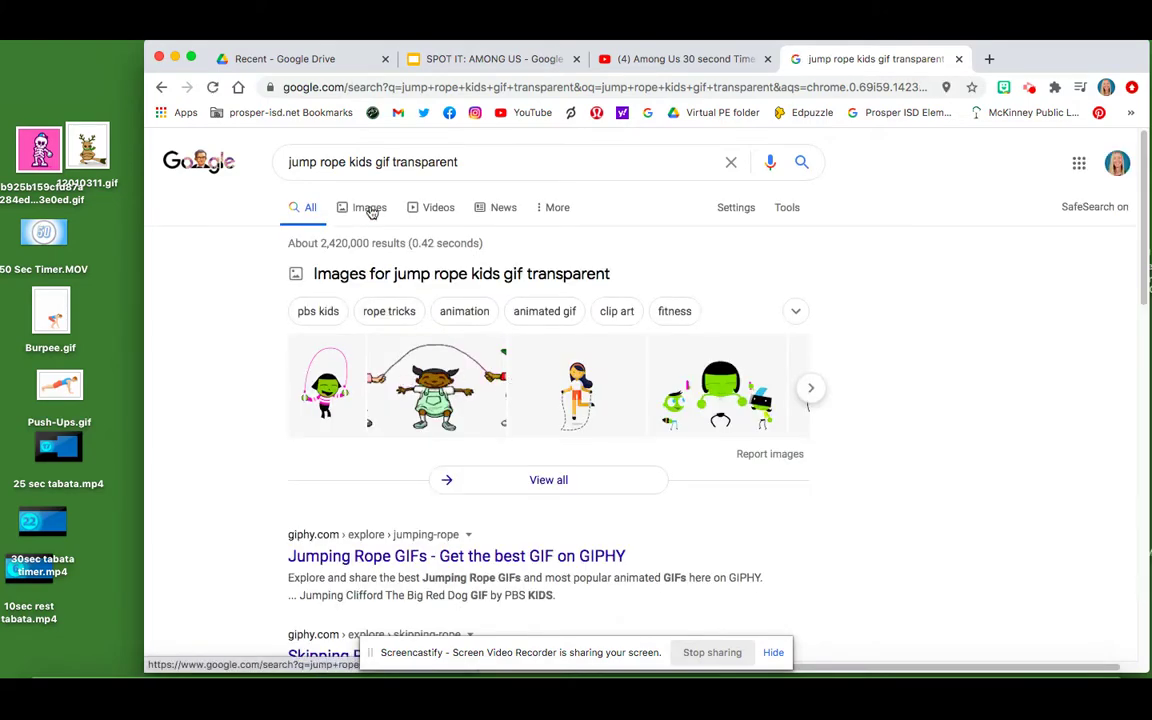
Save the Fitness Skipping Sticker GIF from Google Images to the desktop as giphy.gif
left_click(369, 208)
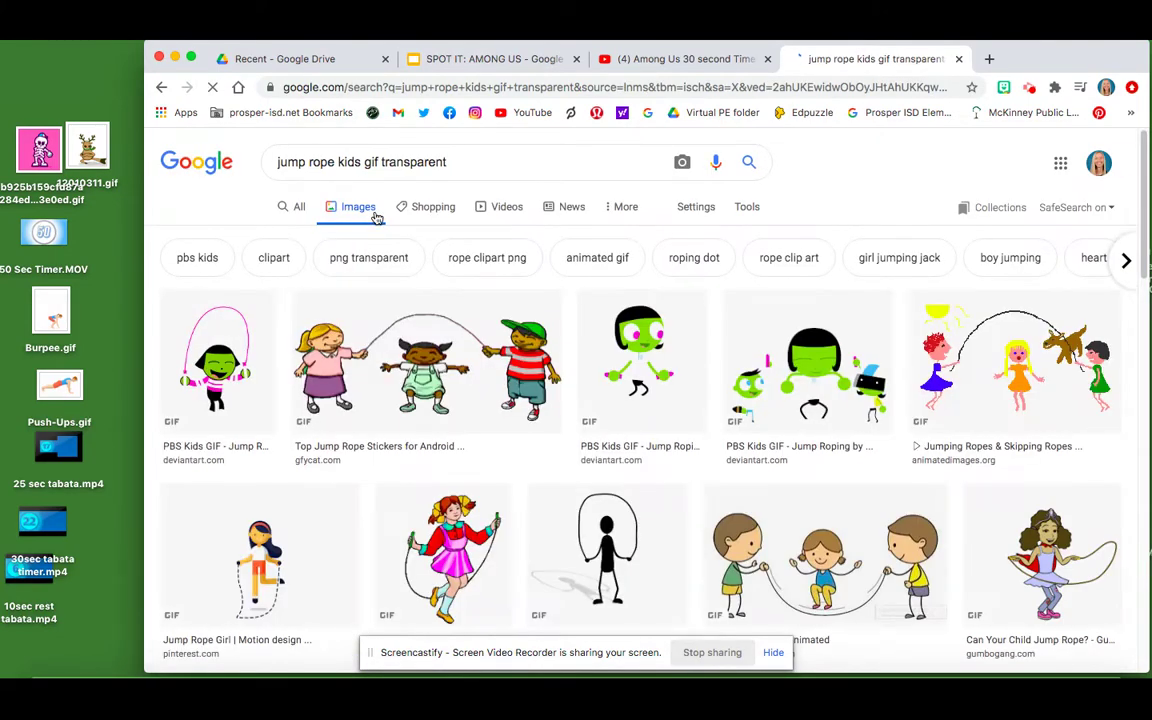
scroll(420, 375, "down", 10)
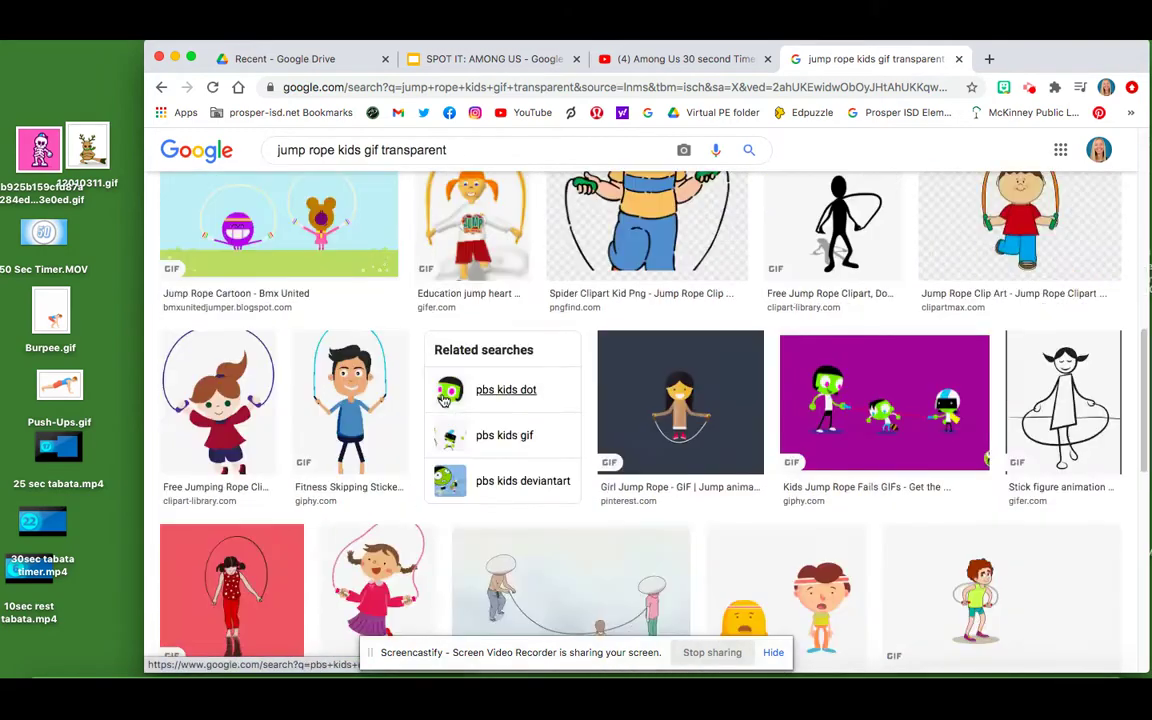
left_click(340, 370)
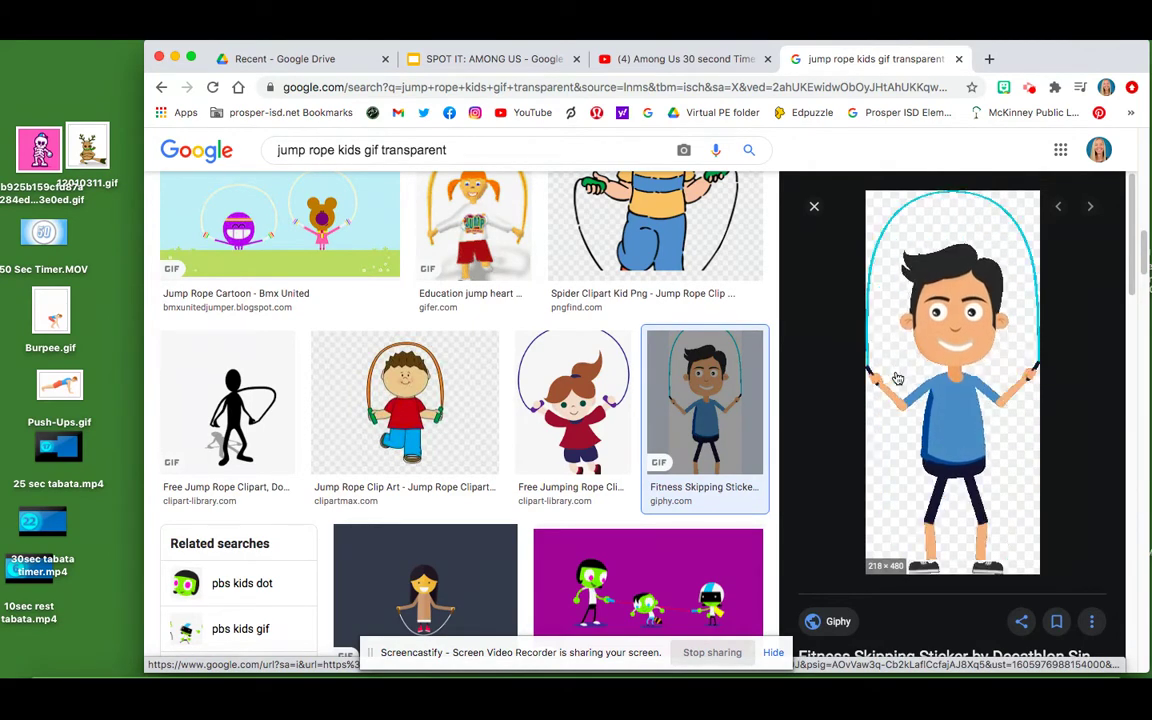
left_click_drag(898, 374, 78, 355)
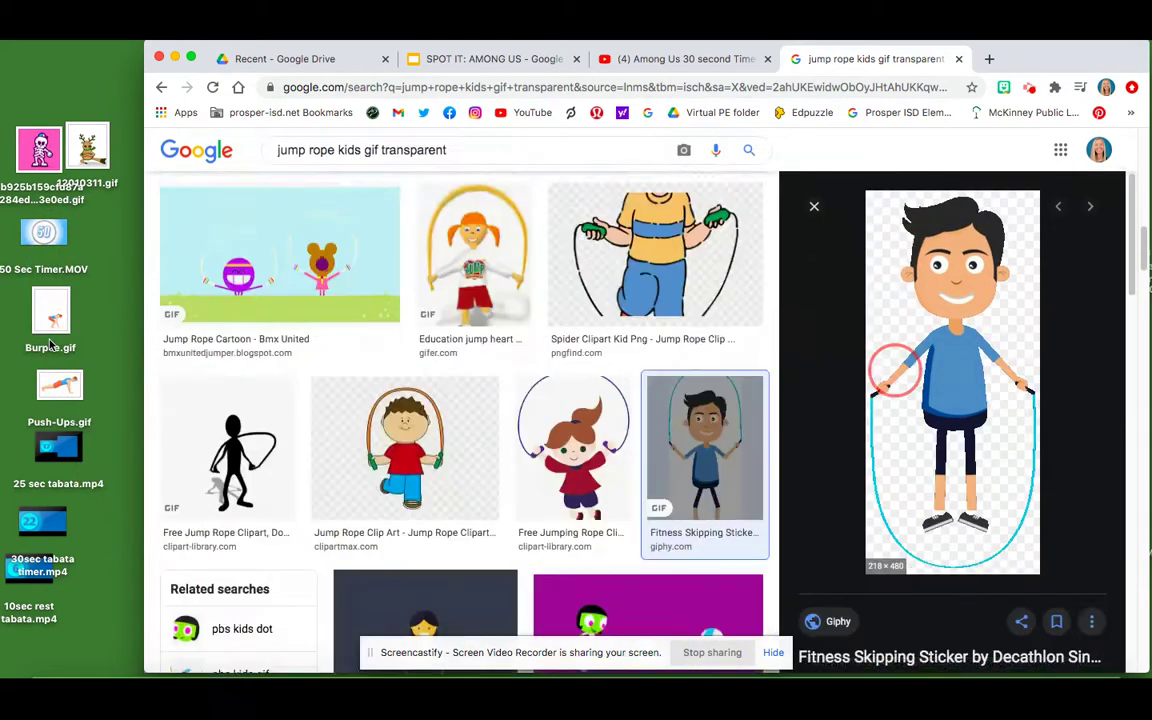
left_click(153, 246)
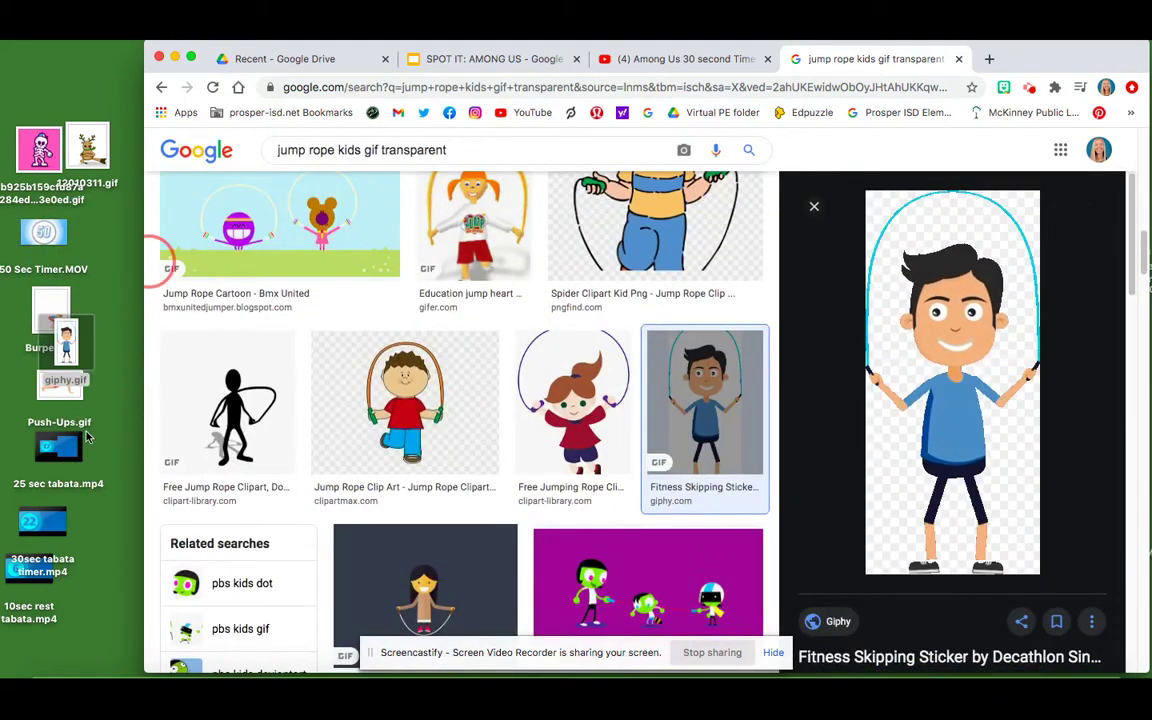
mouse_move(692, 177)
left_mouse_down()
mouse_move(682, 205)
mouse_move(717, 147)
left_mouse_up()
Drop giphy.gif onto slide 17 and resize it to fit inside the blue Jump Rope box
left_click(477, 58)
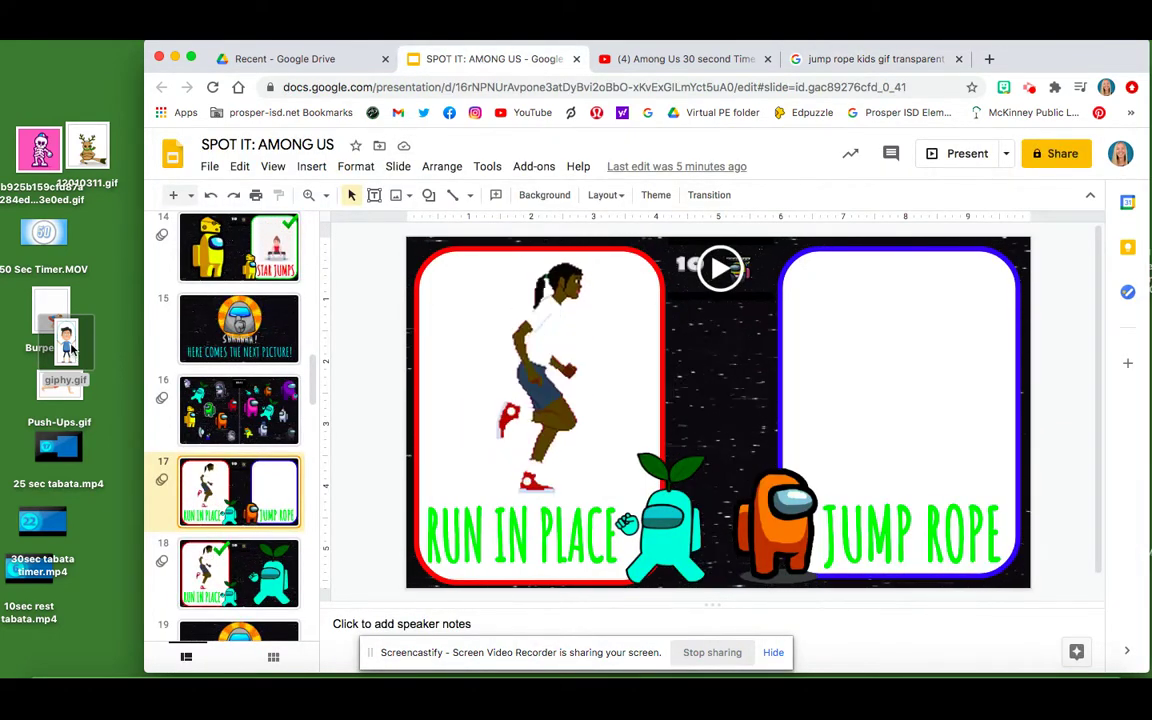
left_click_drag(108, 344, 926, 393)
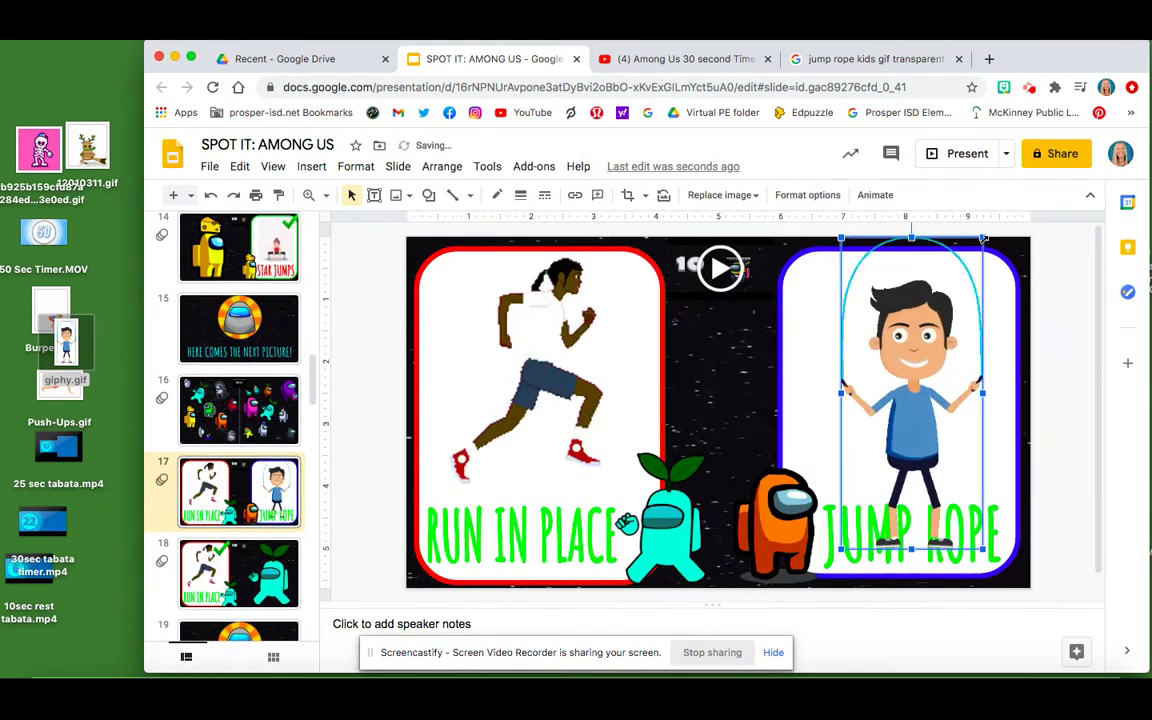
left_click(983, 243)
left_click_drag(983, 243, 974, 257)
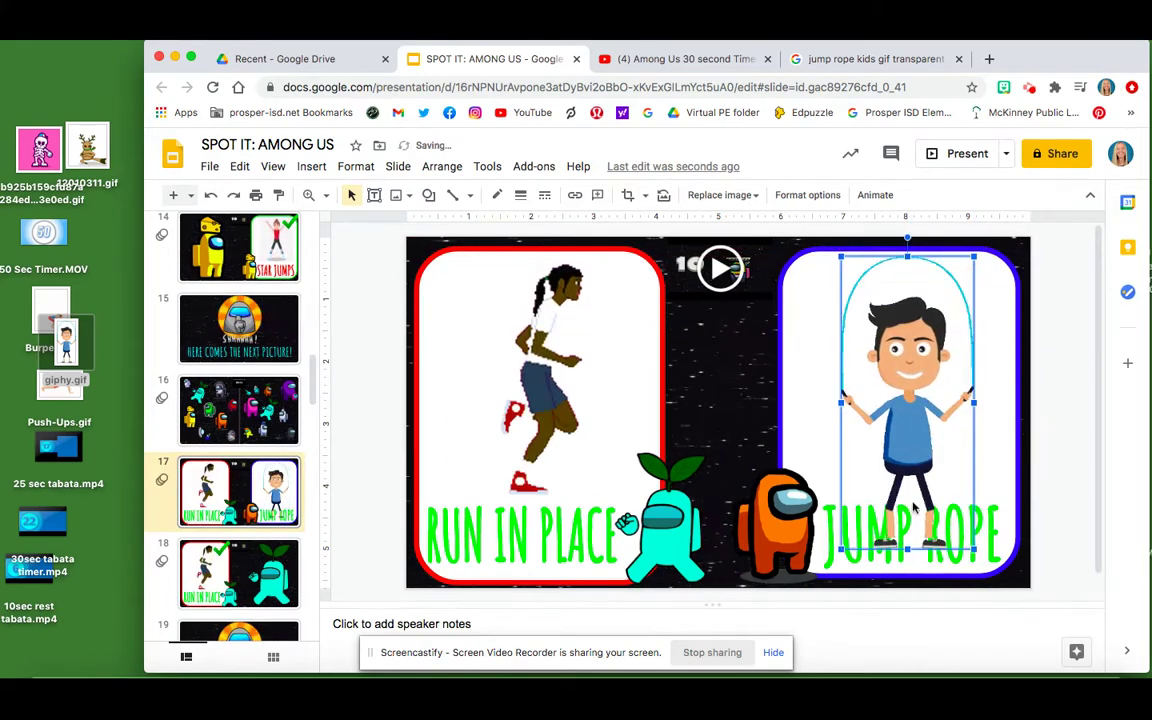
left_click(958, 495)
left_click_drag(958, 495, 954, 502)
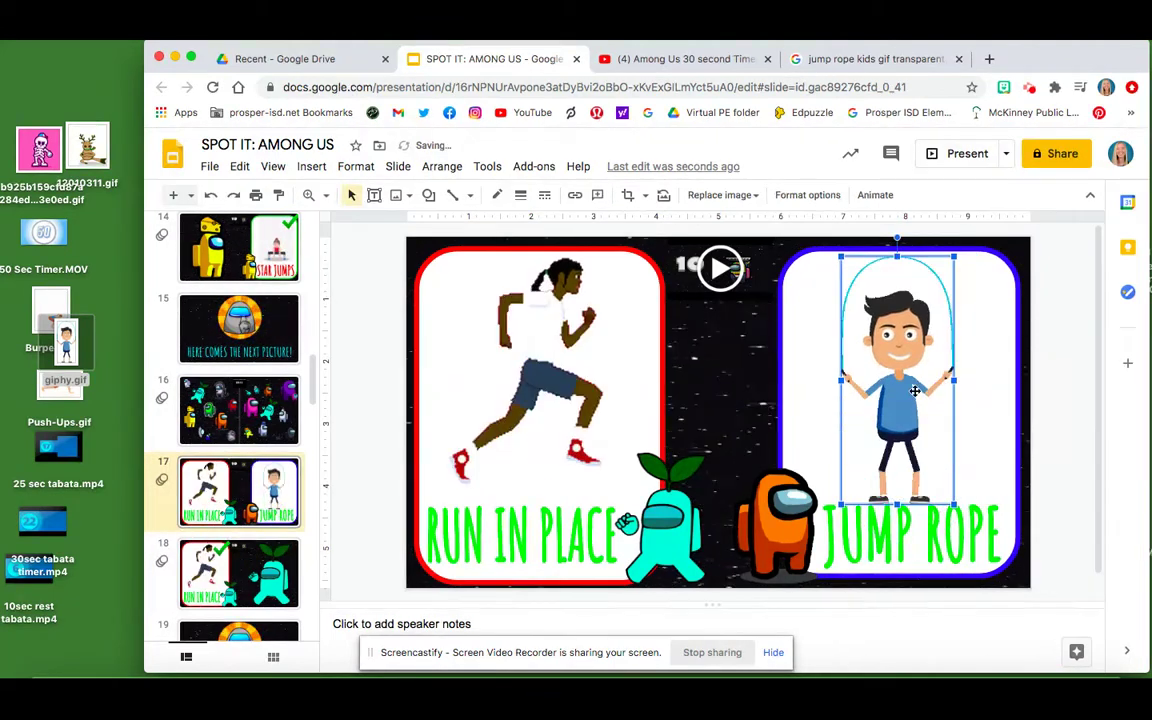
left_click_drag(958, 375, 968, 381)
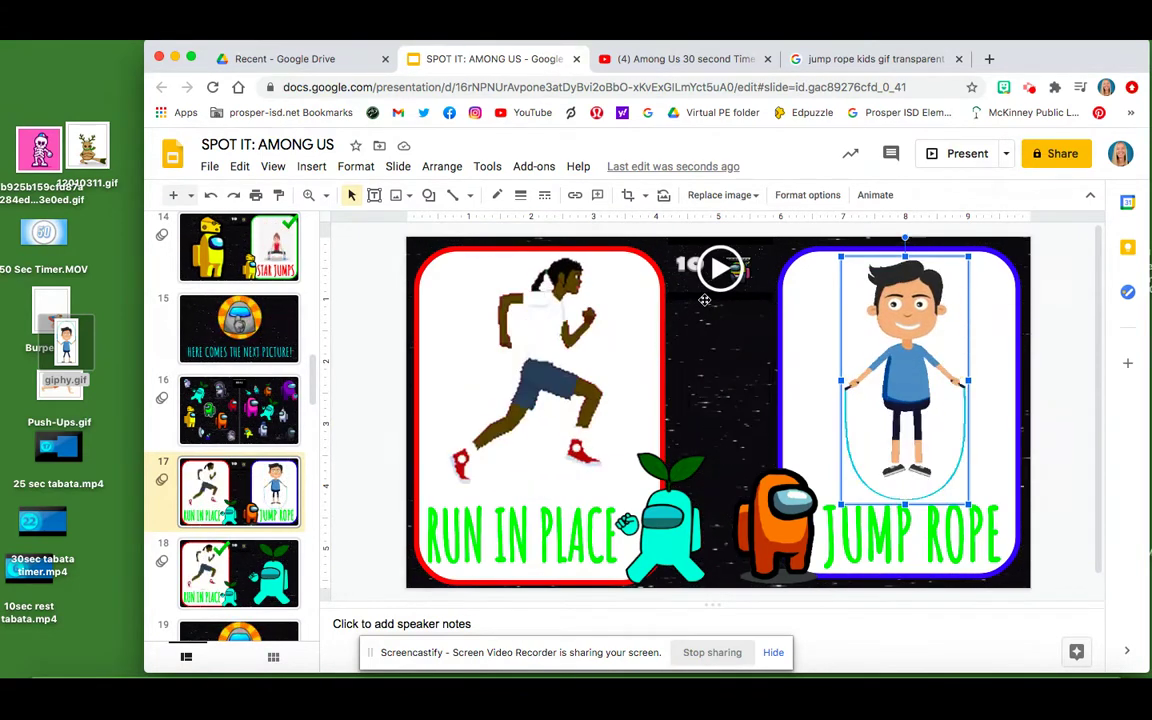
Copy the full YouTube address of the Among Us 30 second Timer video from the address bar
left_click(686, 61)
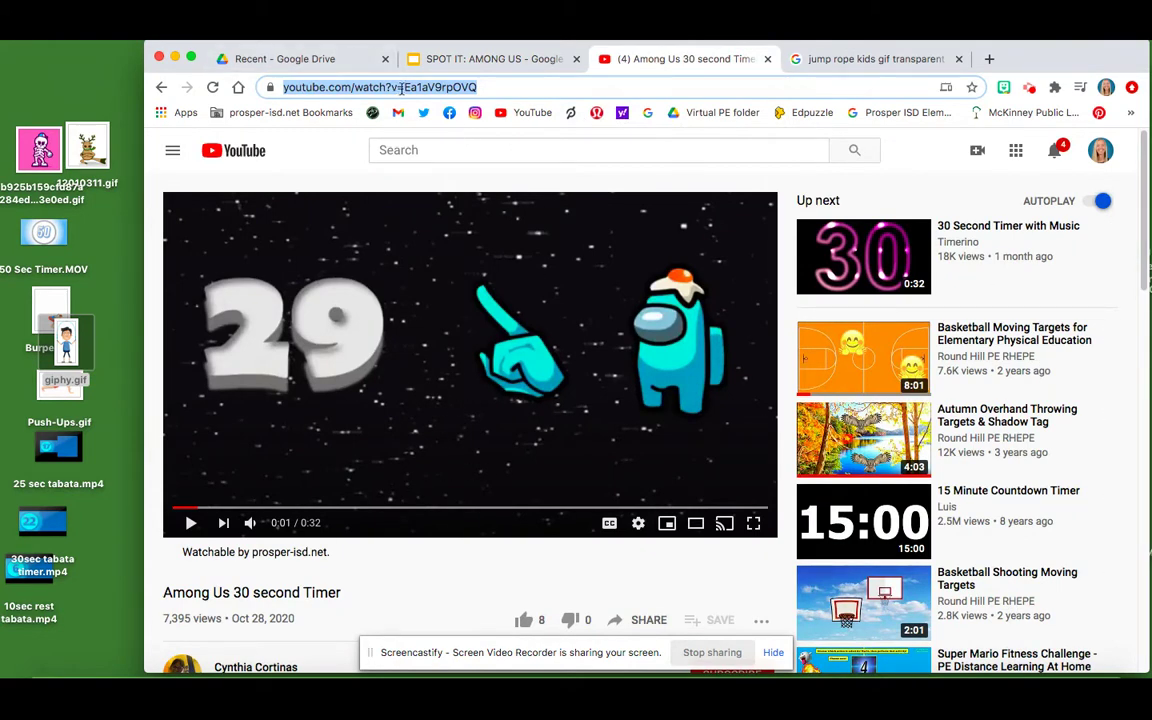
left_click(461, 88)
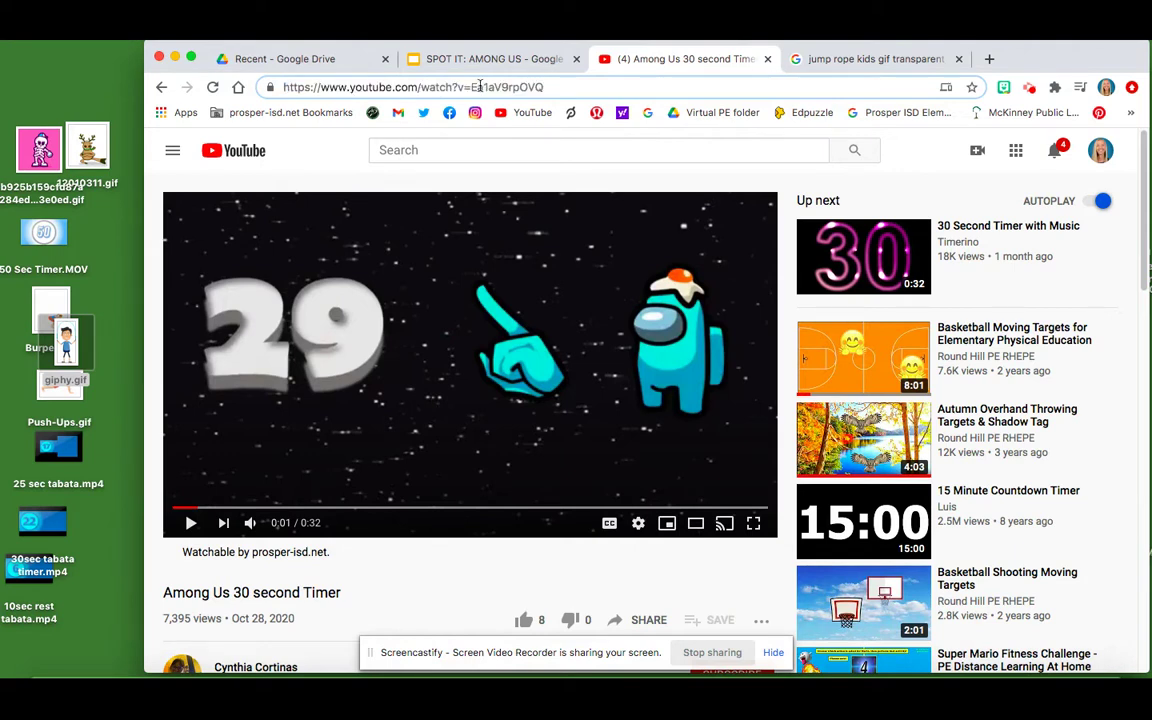
left_click_drag(530, 87, 309, 87)
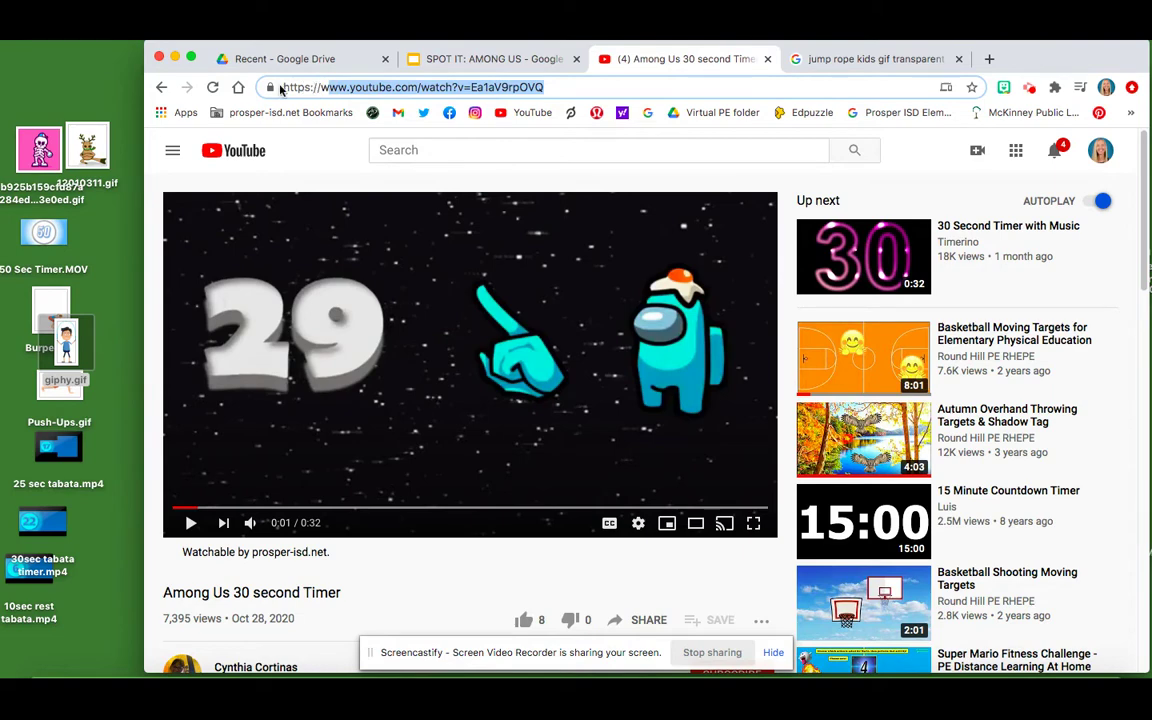
left_click(557, 87)
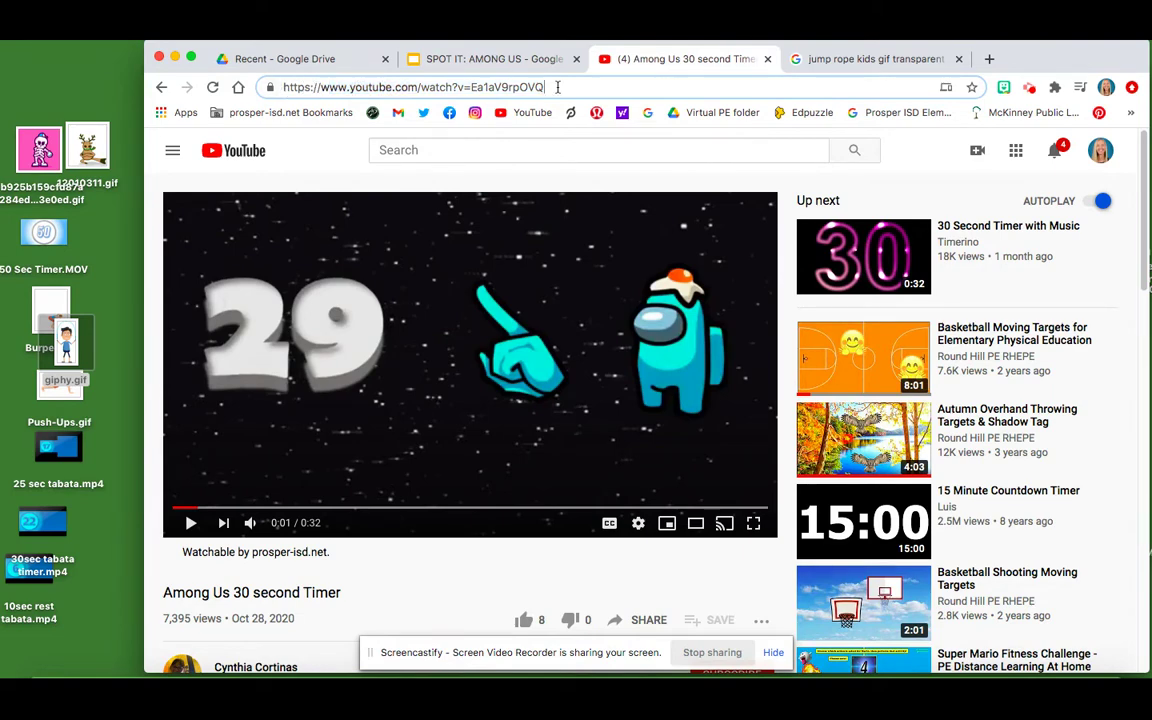
left_click_drag(549, 87, 280, 87)
right_click(296, 88)
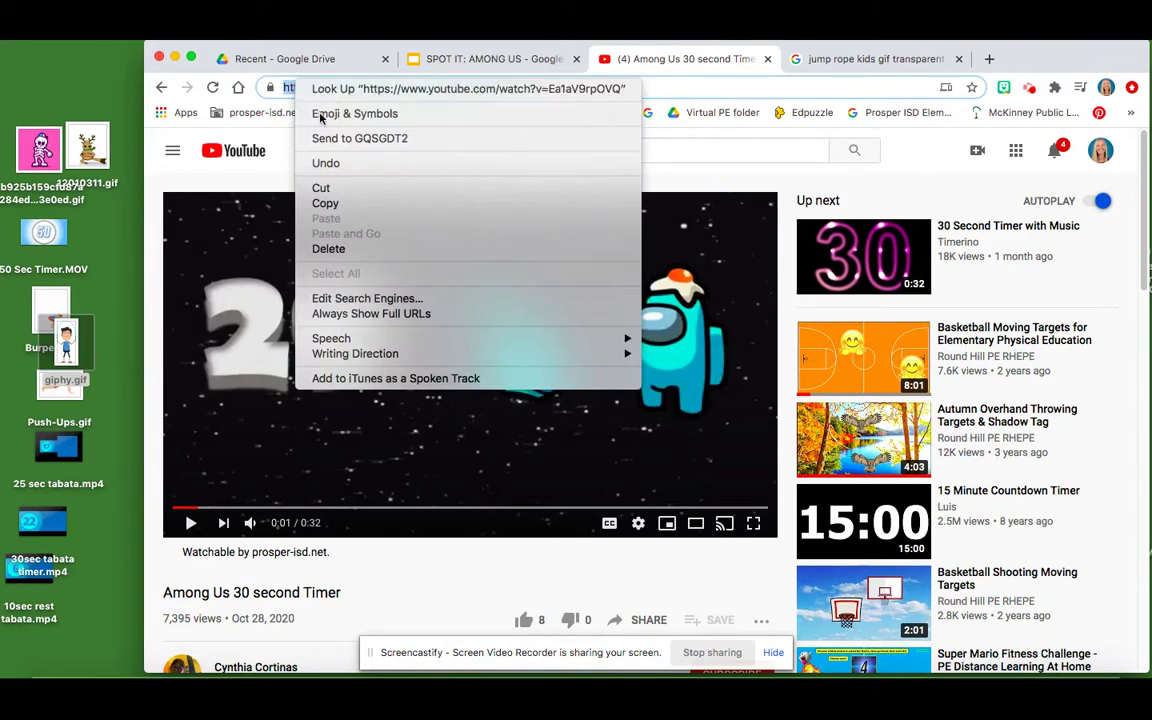
left_click(320, 199)
left_click(455, 61)
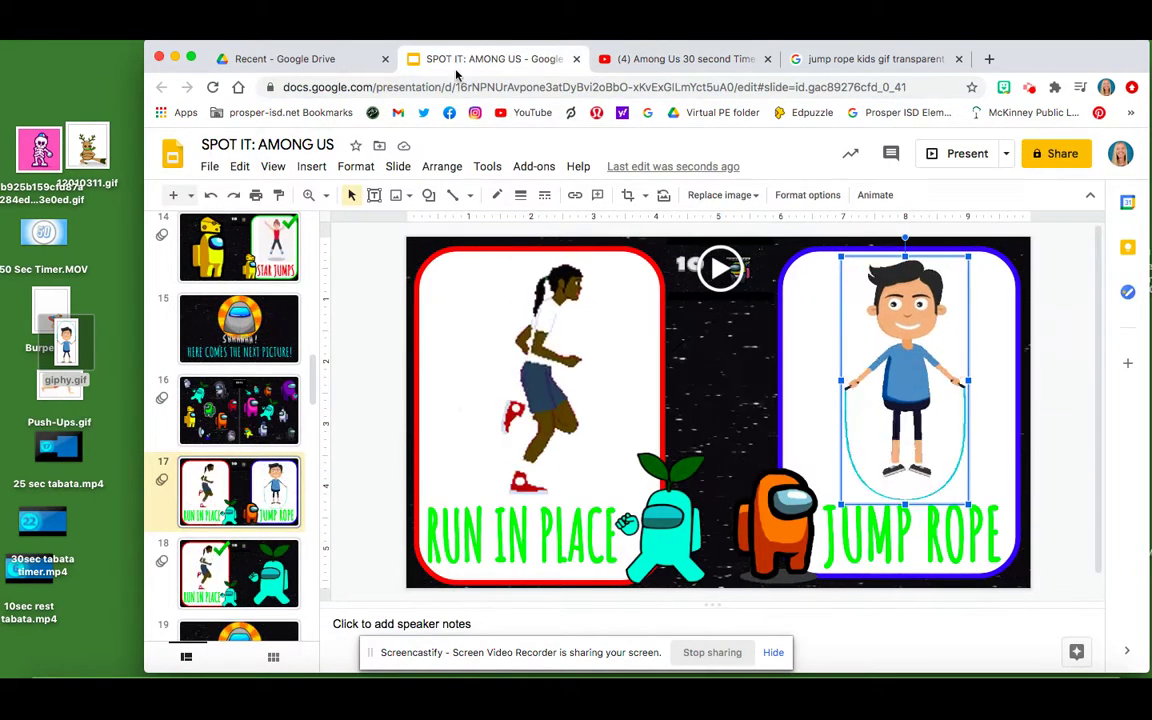
Insert the Among Us 30 second Timer video onto slide 17 using the pasted YouTube address
left_click(311, 166)
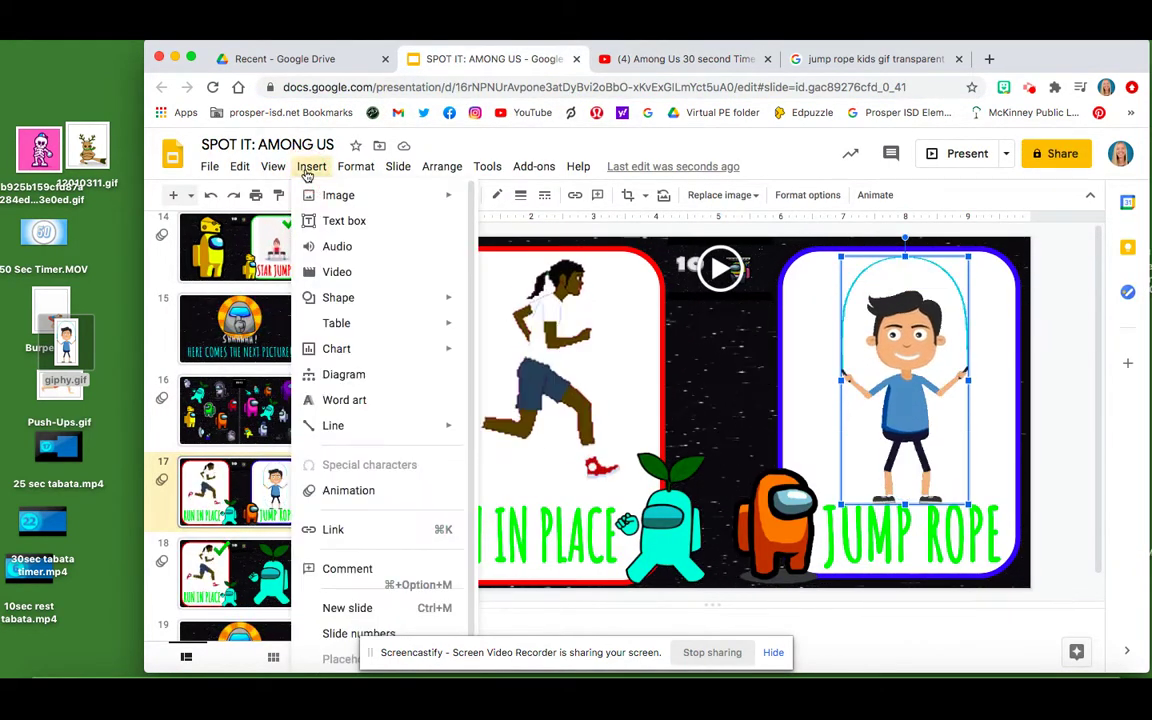
left_click(336, 270)
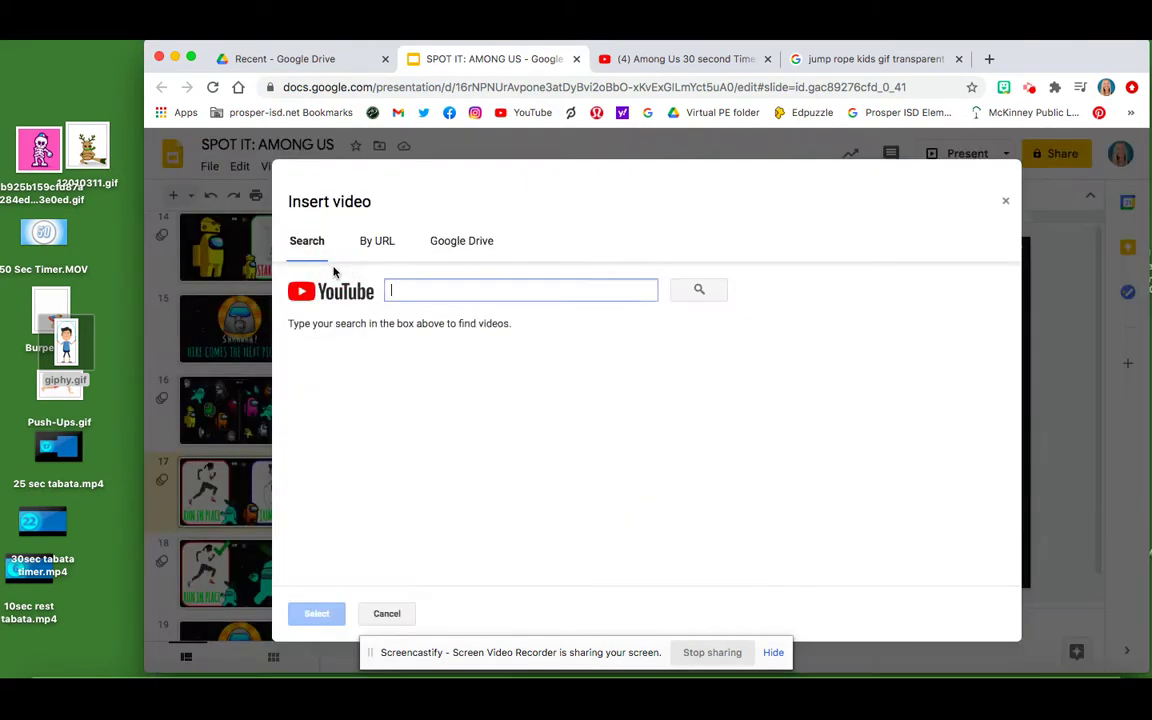
left_click(399, 289)
right_click(400, 291)
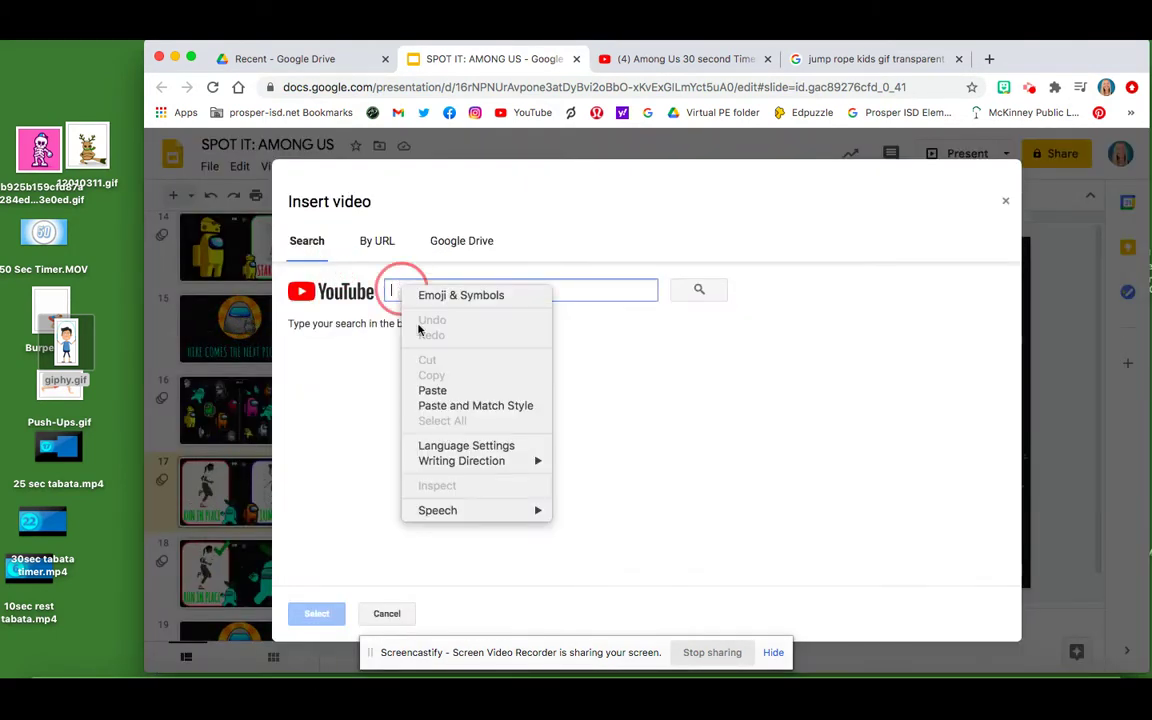
left_click(432, 390)
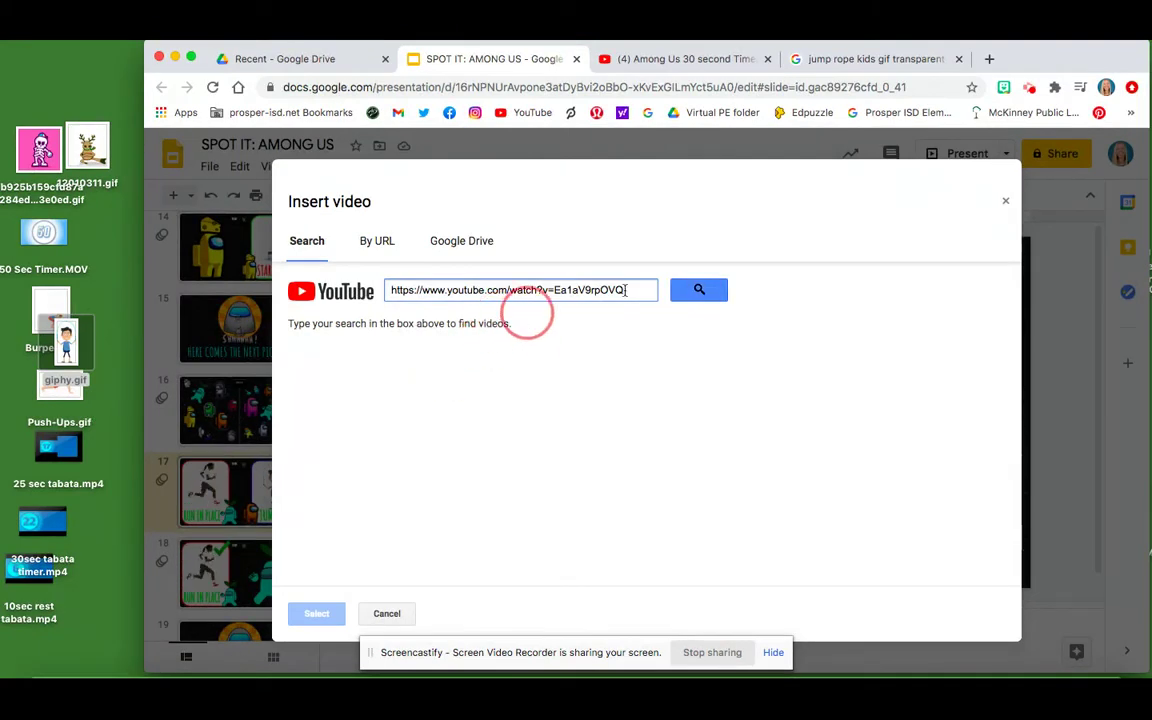
left_click(699, 290)
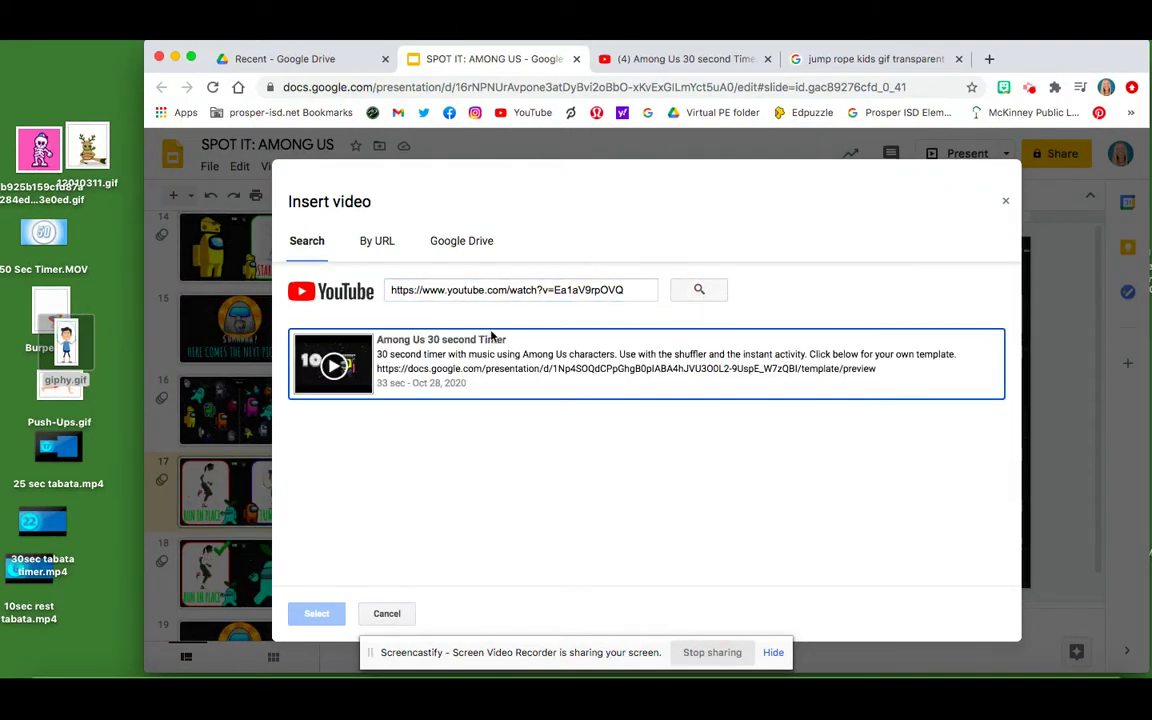
left_click(476, 372)
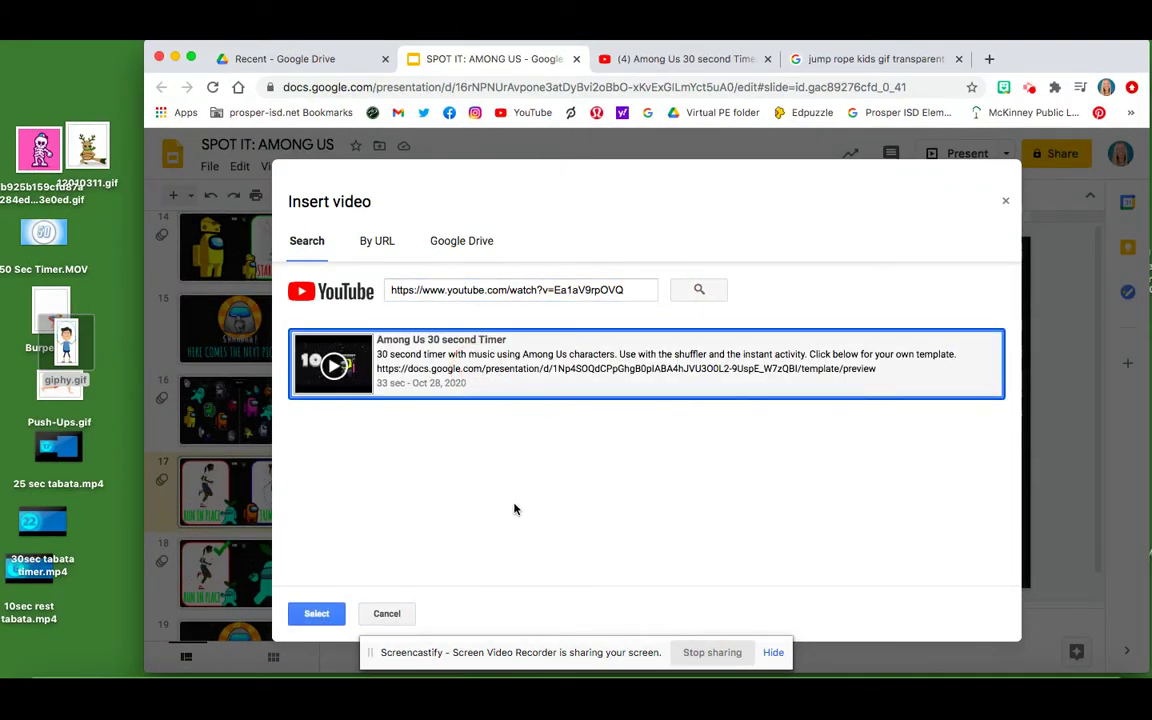
left_click(318, 613)
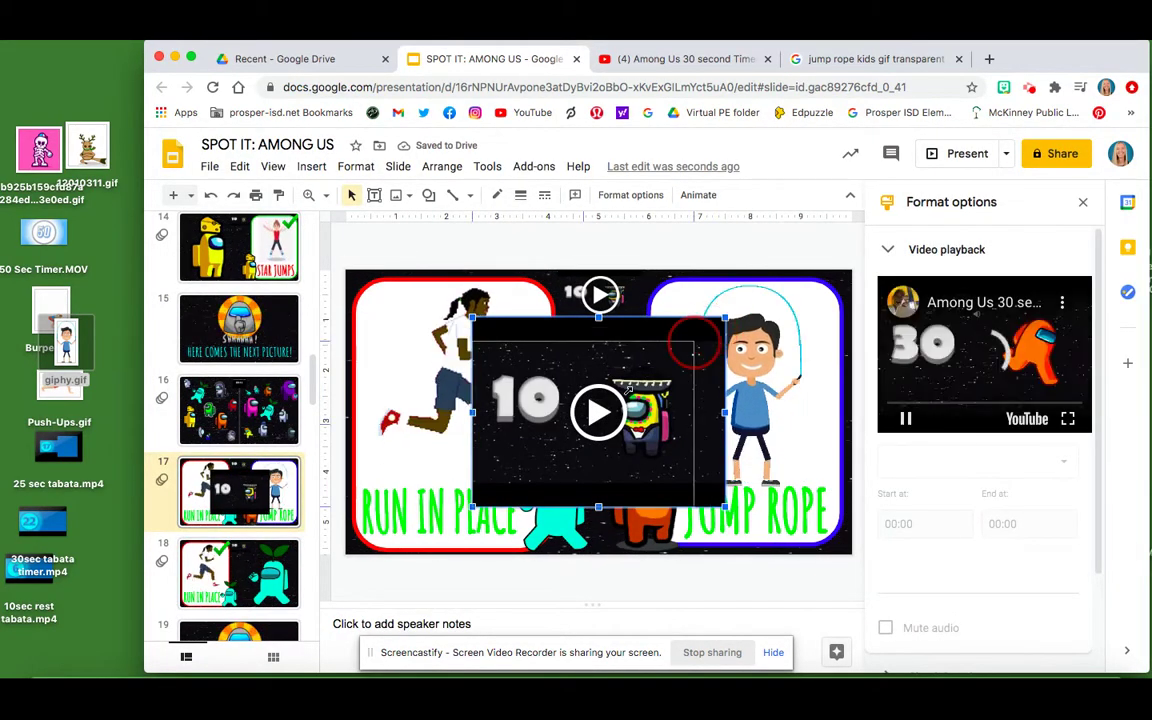
Shrink and reposition the timer video, and set its playback to play automatically
left_click_drag(694, 343, 576, 430)
left_click_drag(513, 457, 589, 349)
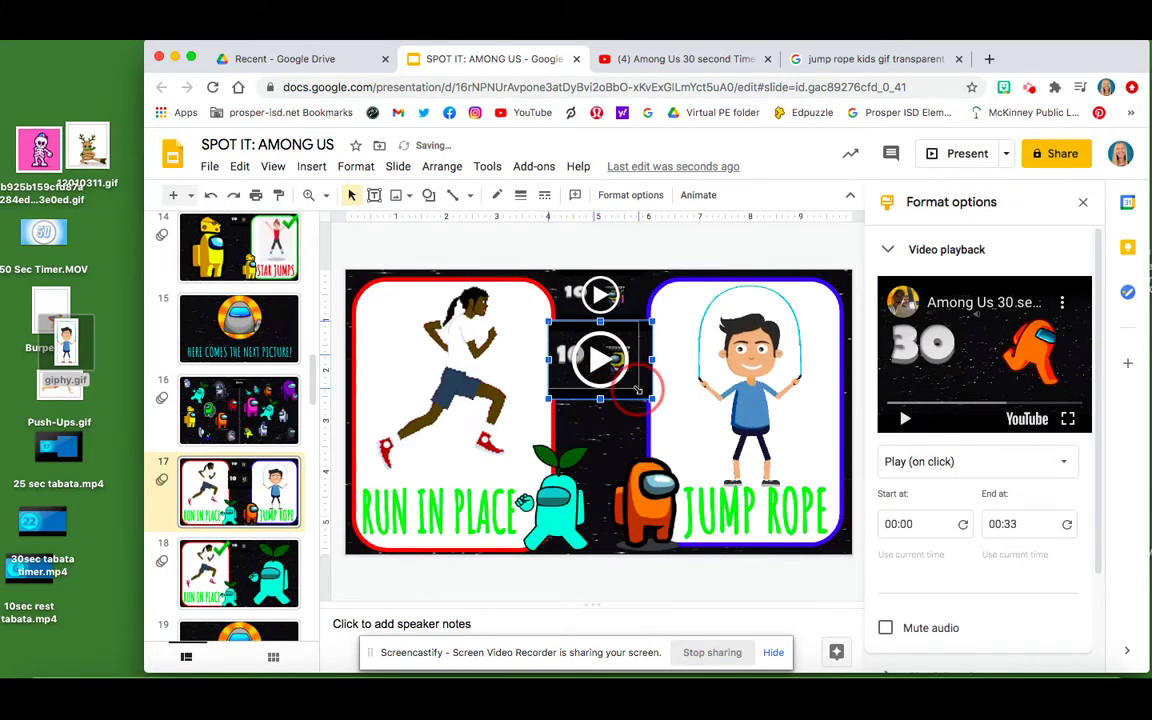
left_click_drag(636, 388, 624, 378)
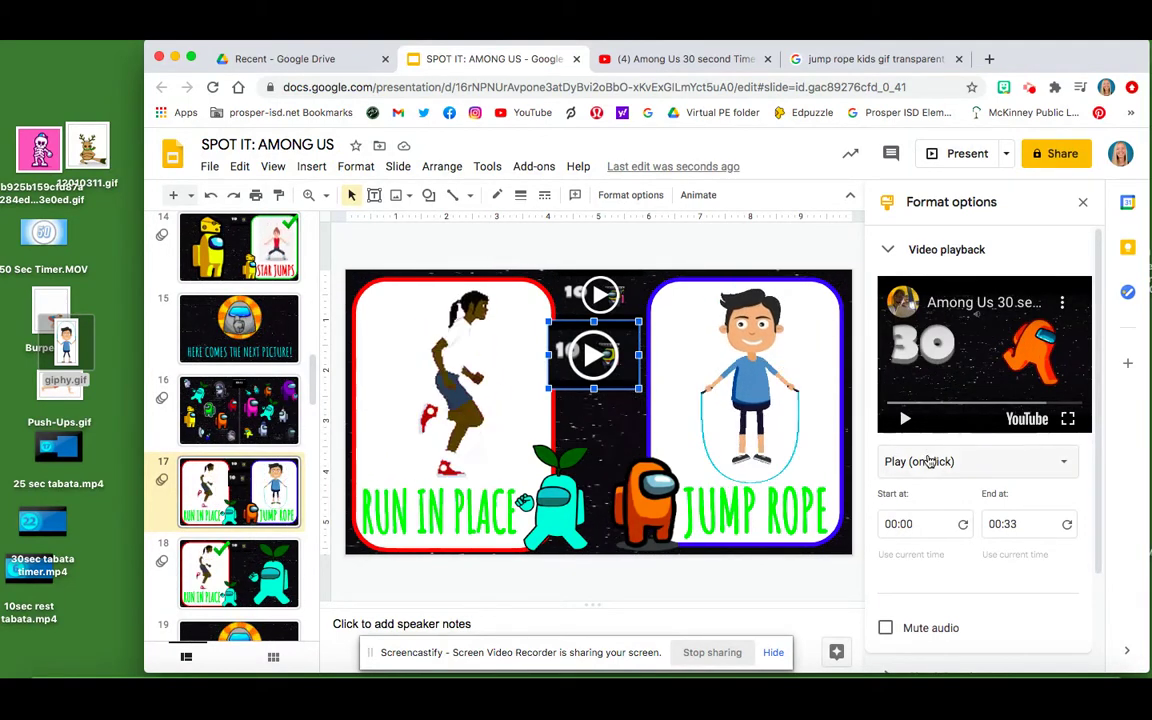
left_click(1068, 463)
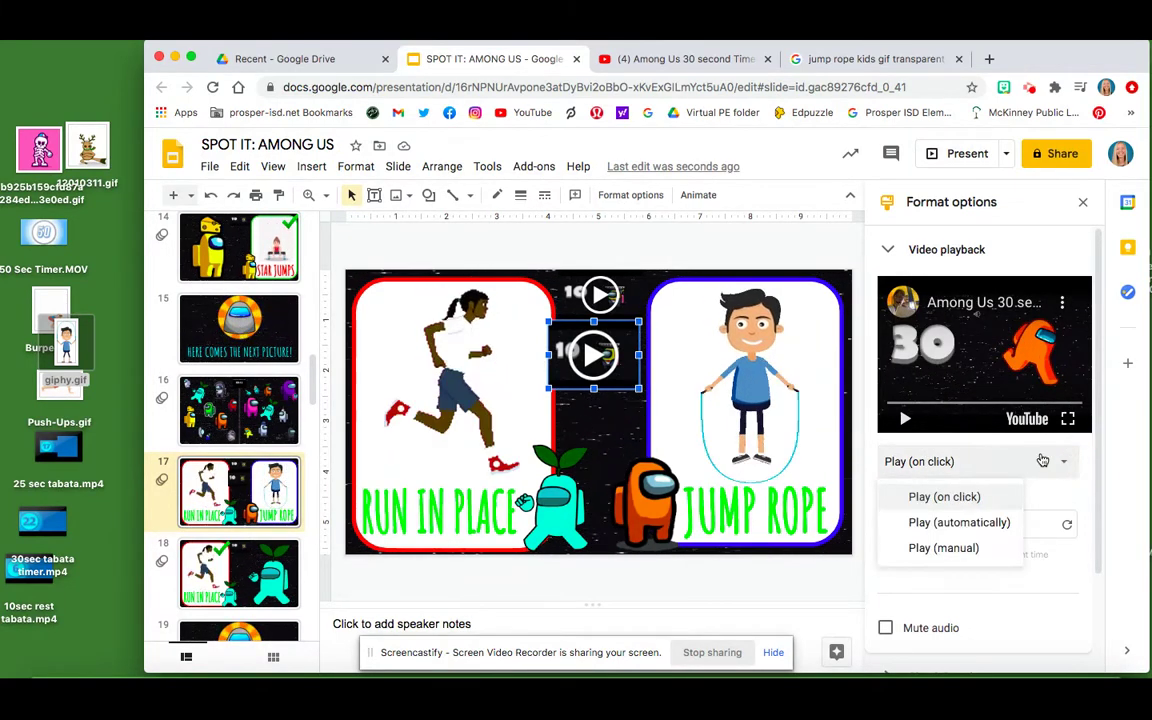
left_click(933, 529)
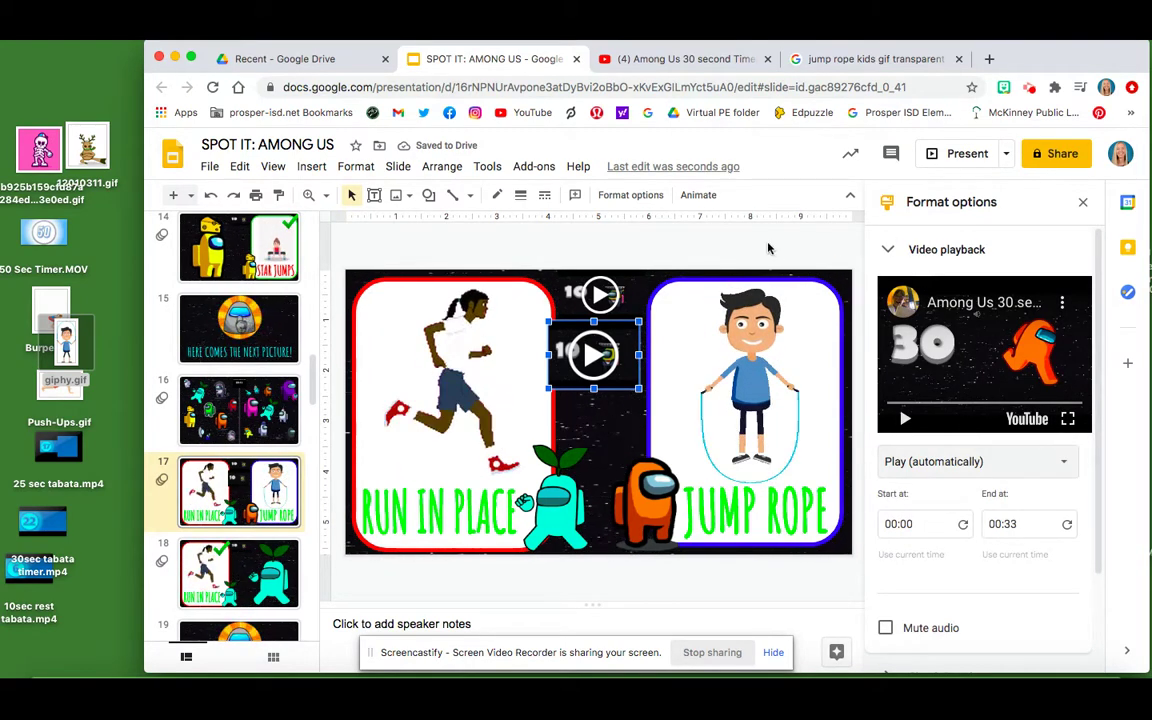
Briefly present the deck, then delete the duplicate lower timer video from slide 17
left_click(963, 153)
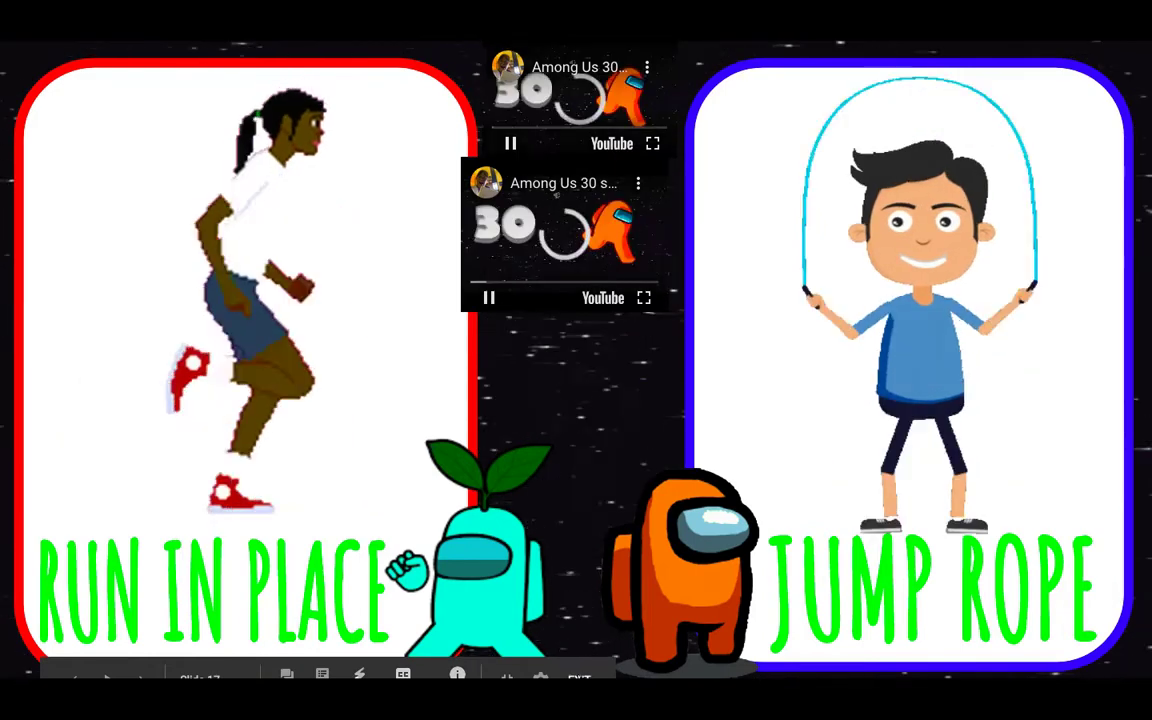
left_click(579, 675)
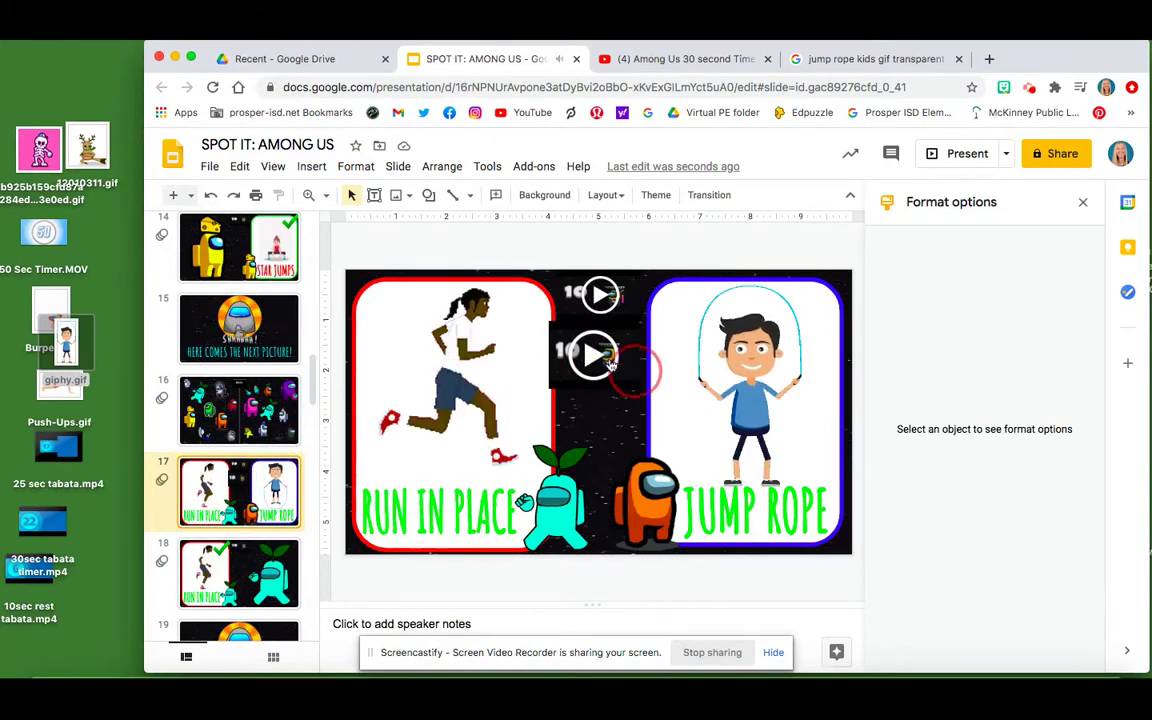
right_click(606, 378)
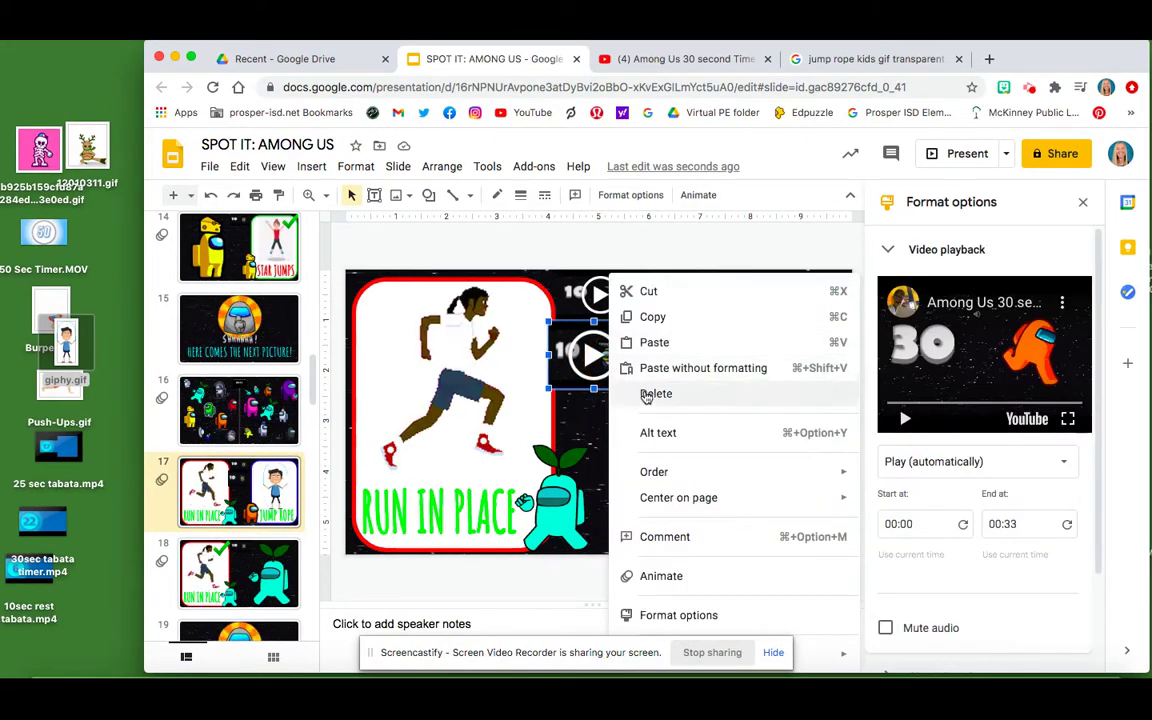
left_click(645, 393)
scroll(275, 430, "up", 15)
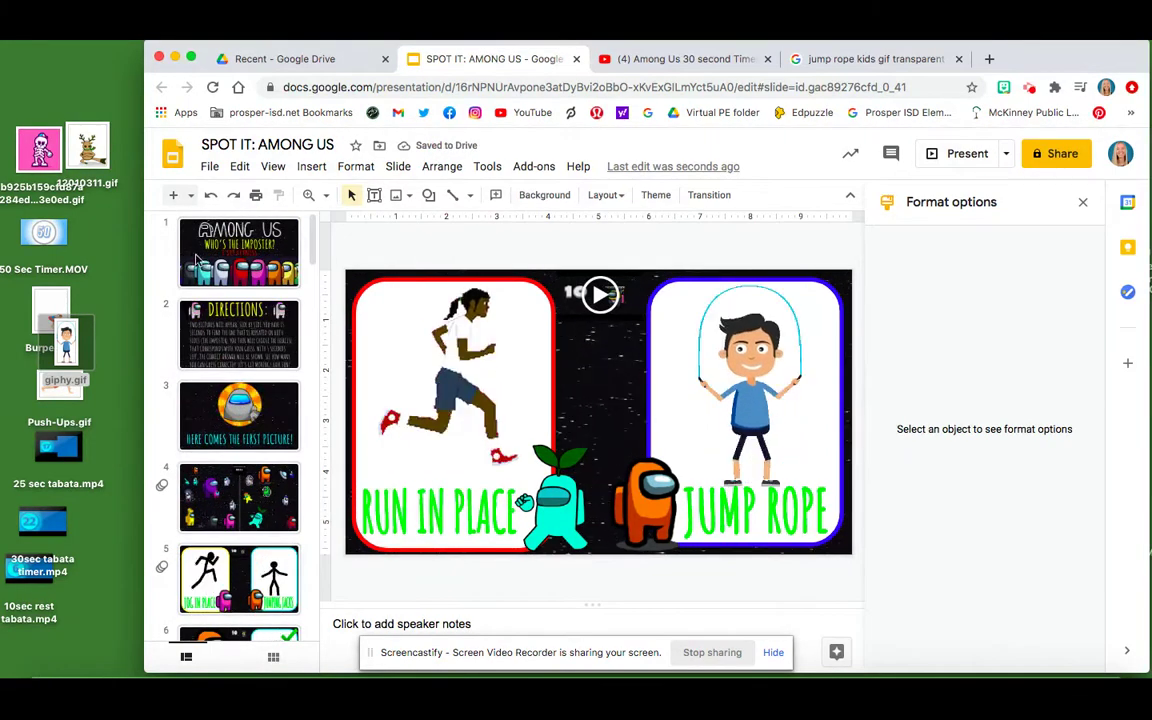
Present the deck from slide 1 through to the crewmate spot-it slide's running timer
left_click(197, 260)
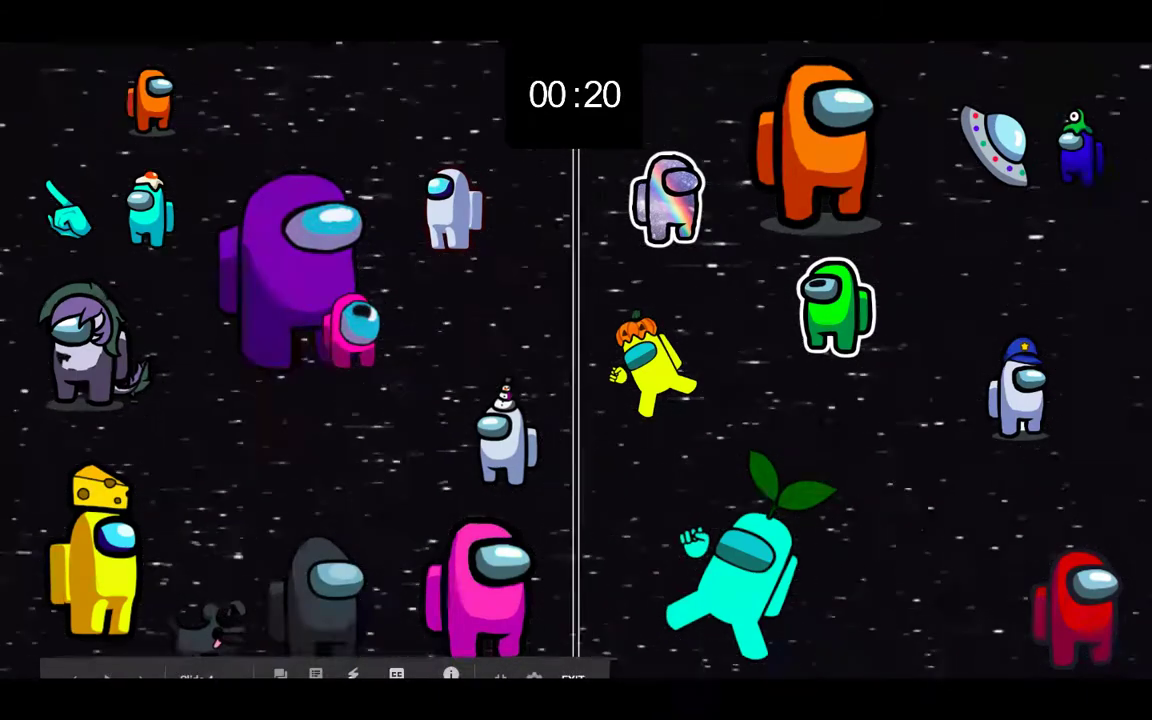
mouse_move(566, 88)
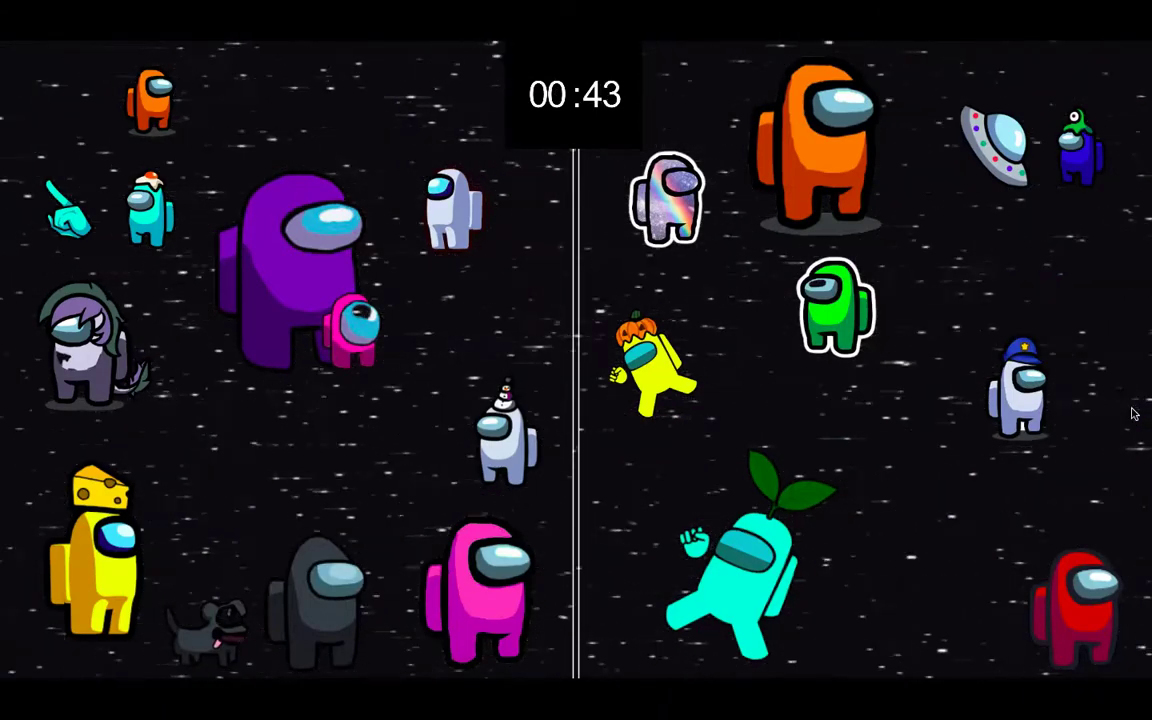
Advance to the Jog in Place / Jumping Jacks slide, pause its timer, and exit the slideshow
key("Right")
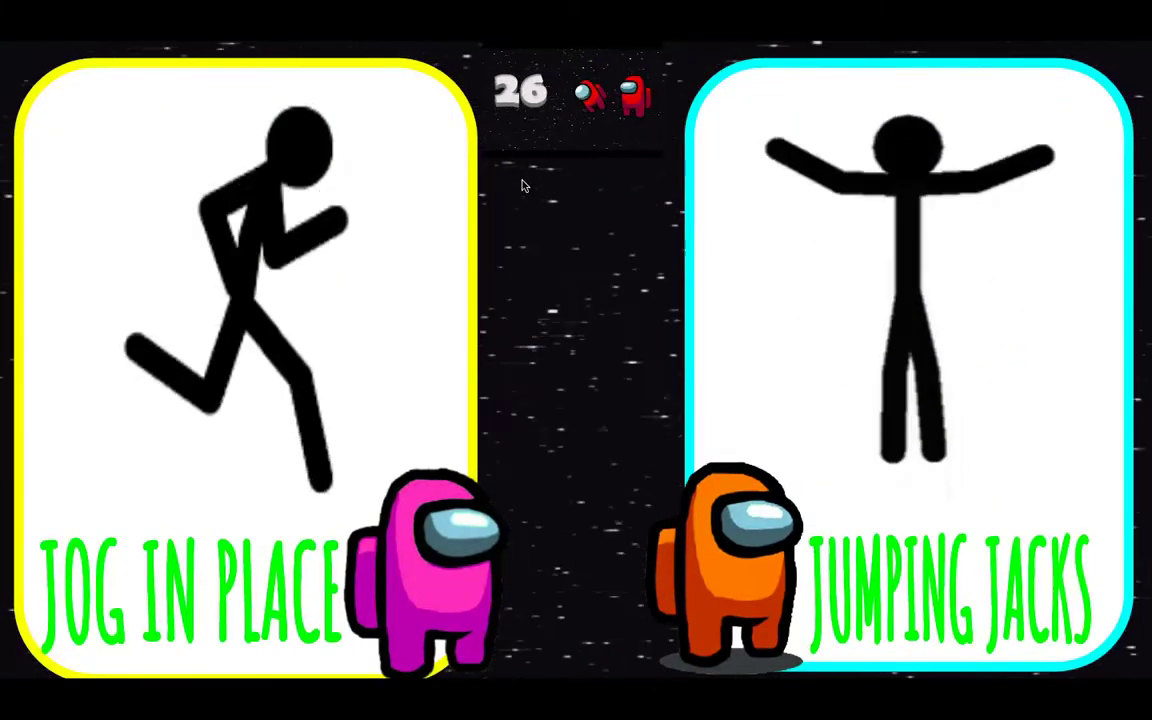
left_click(570, 100)
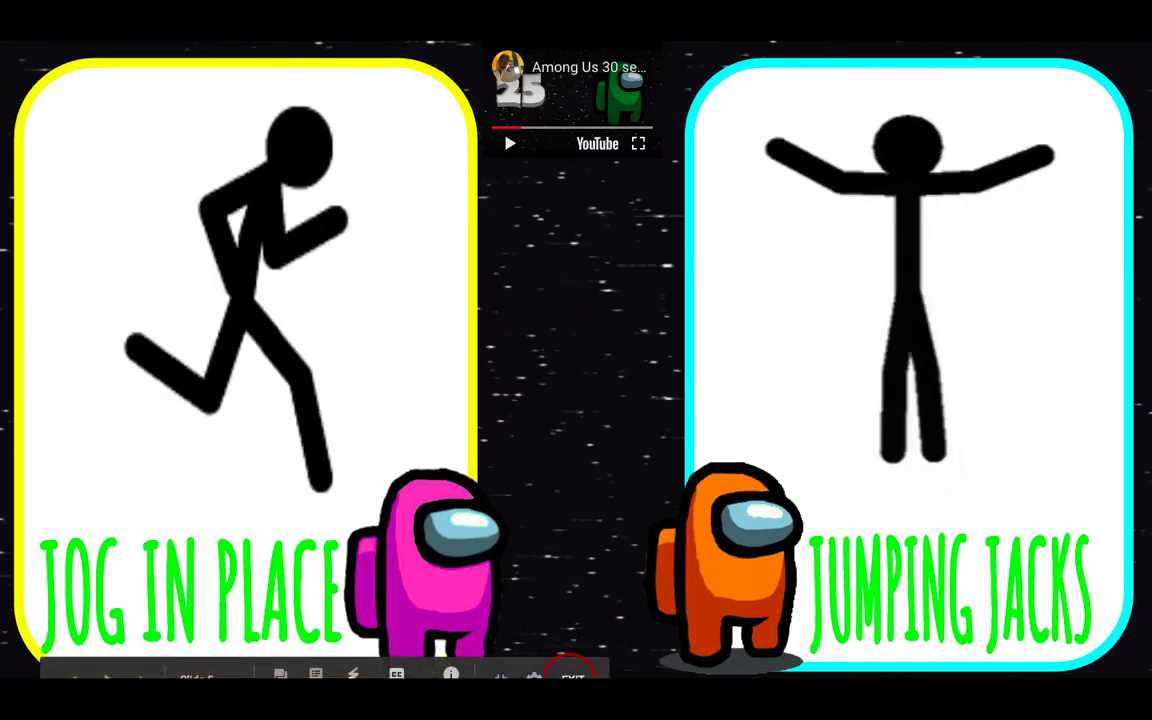
left_click(572, 676)
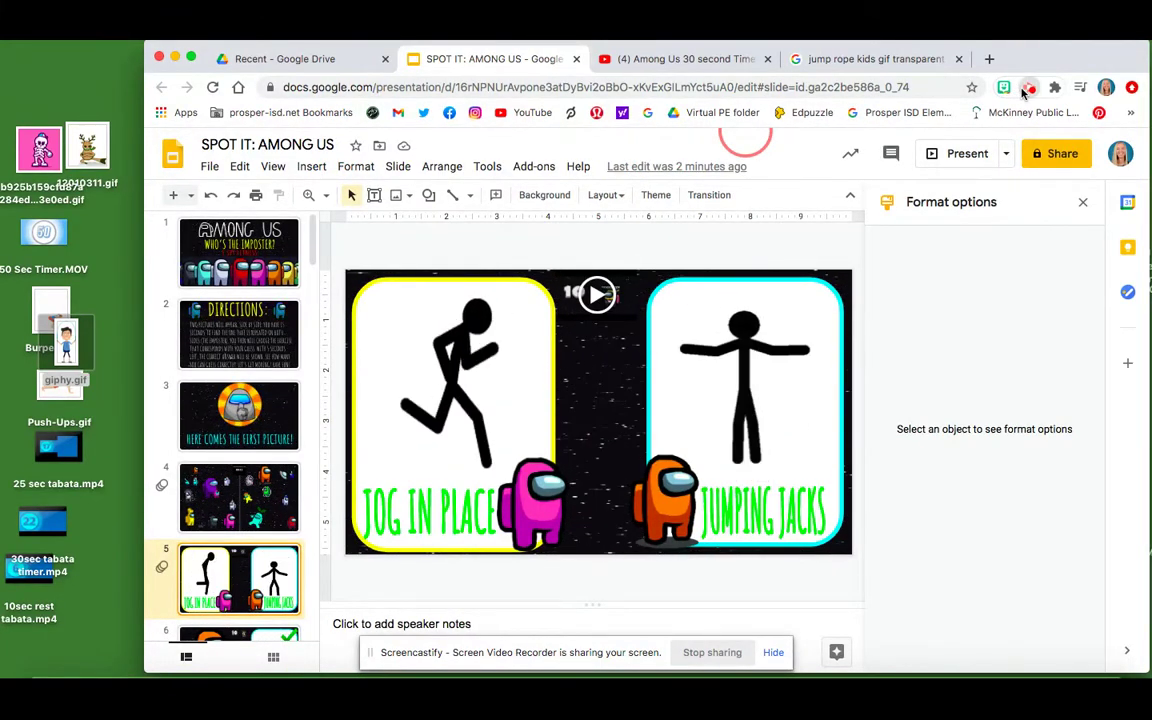
Load the THE AMONG US recording from Screencastify's My Recordings into the video editor
left_click(1029, 88)
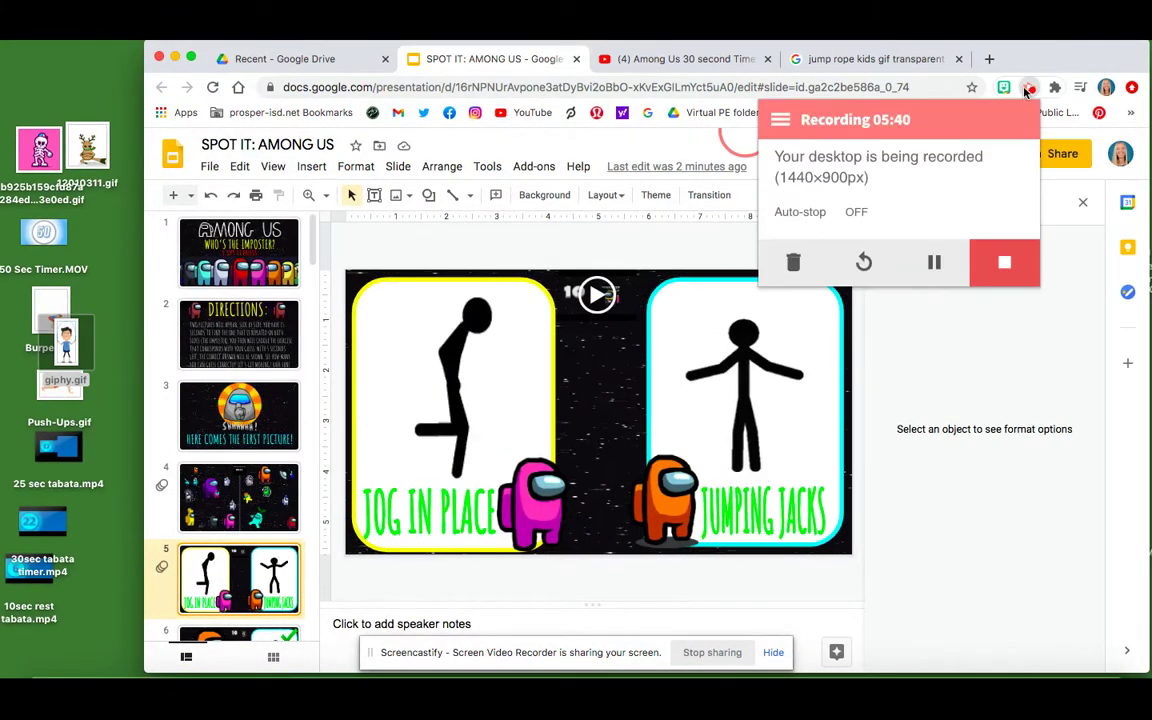
left_click(782, 120)
left_click(840, 166)
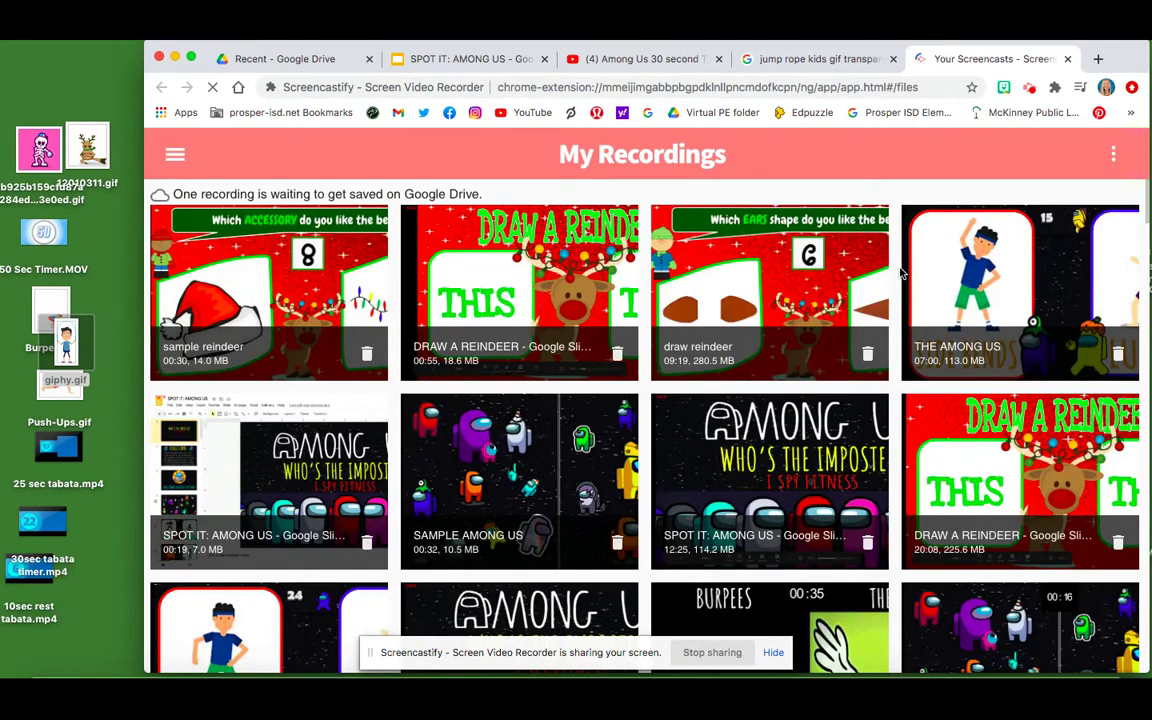
left_click(916, 266)
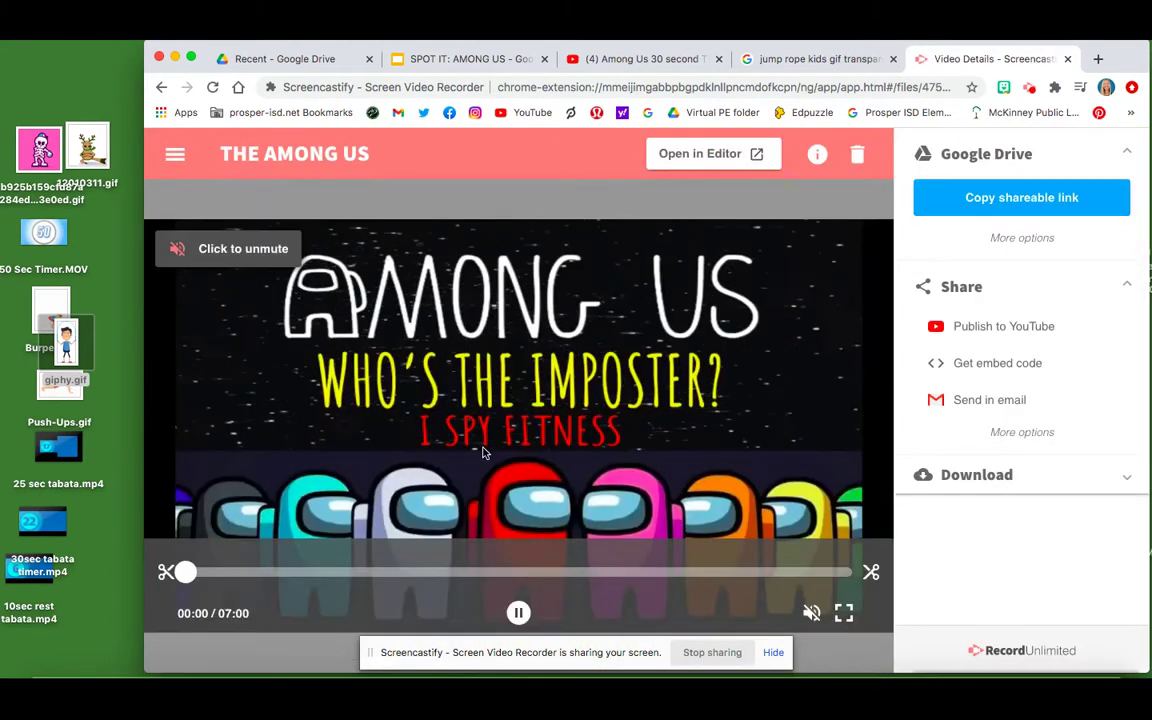
left_click(703, 157)
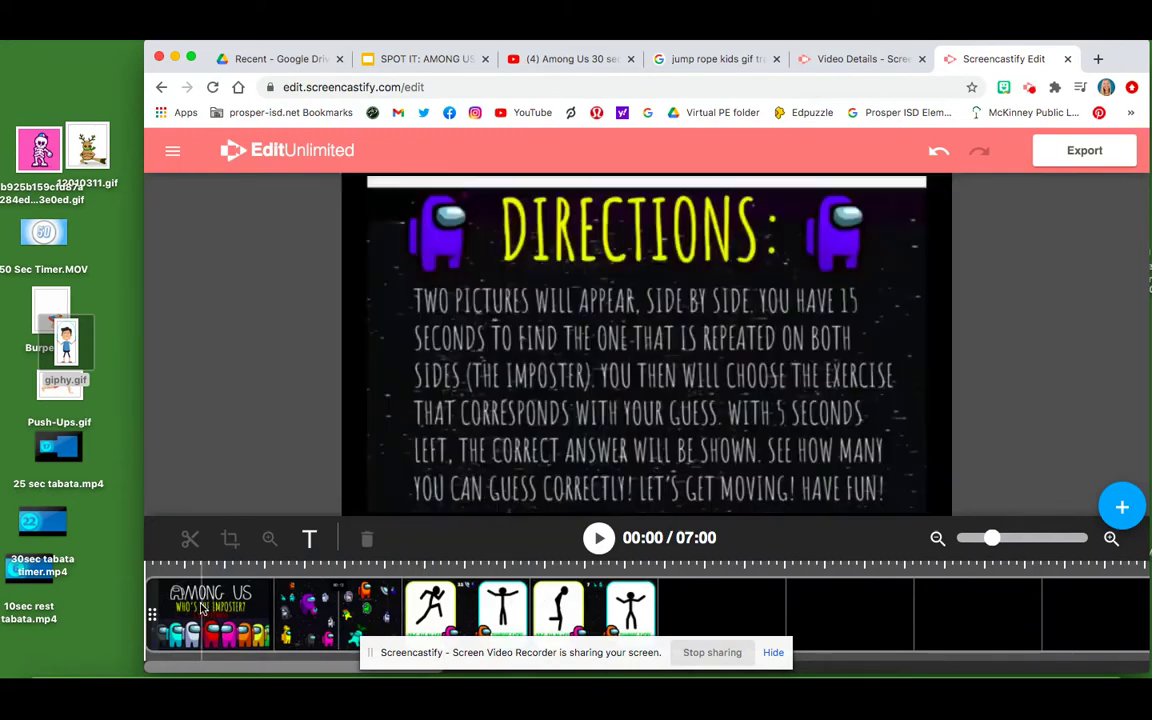
Split out and delete a few-second piece at 00:14, trimming the recording from 07:00 to 06:56
left_click(270, 604)
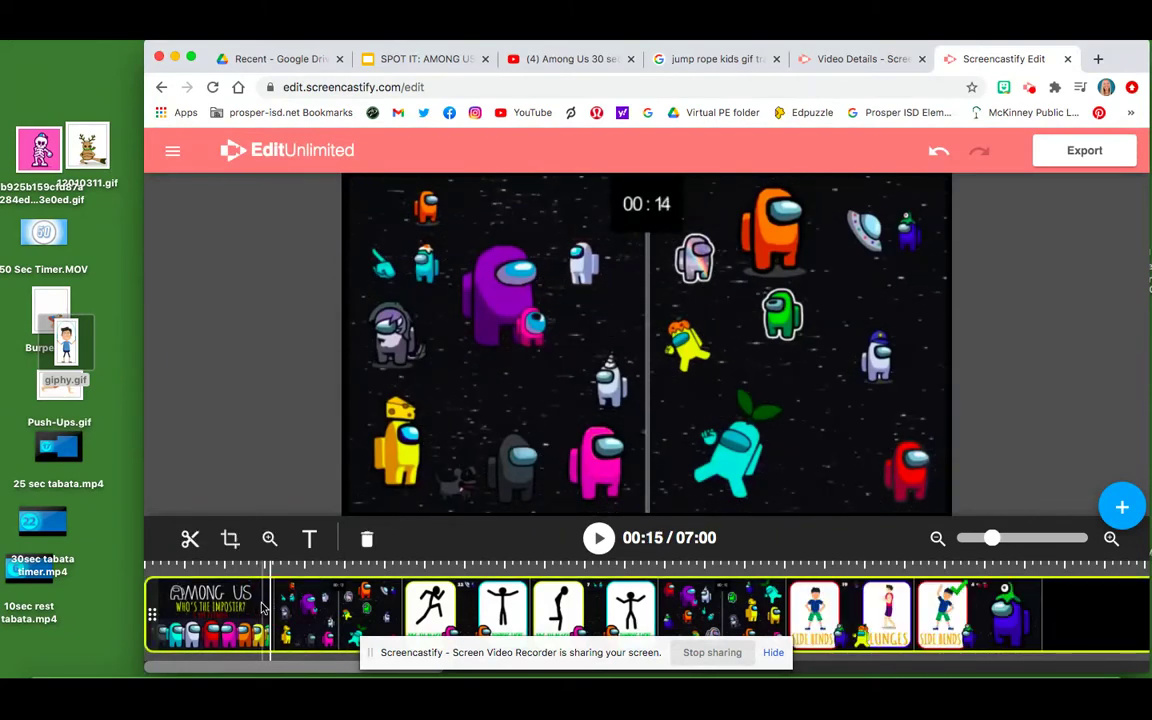
left_click(262, 607)
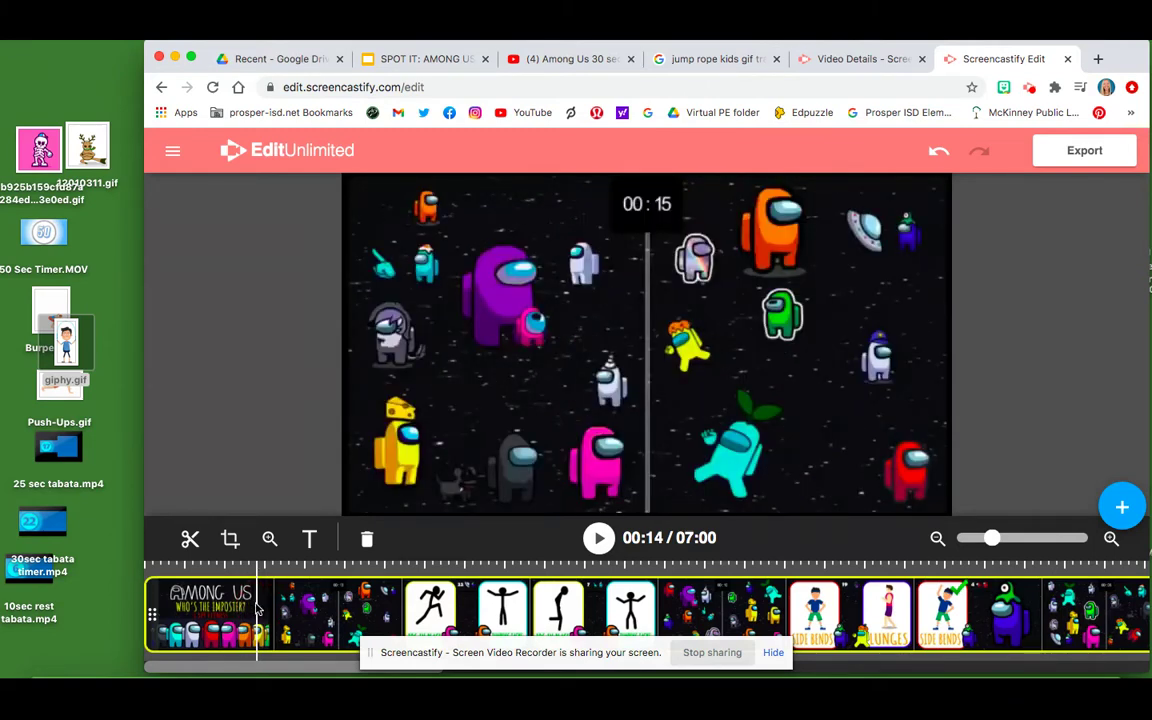
left_click(190, 540)
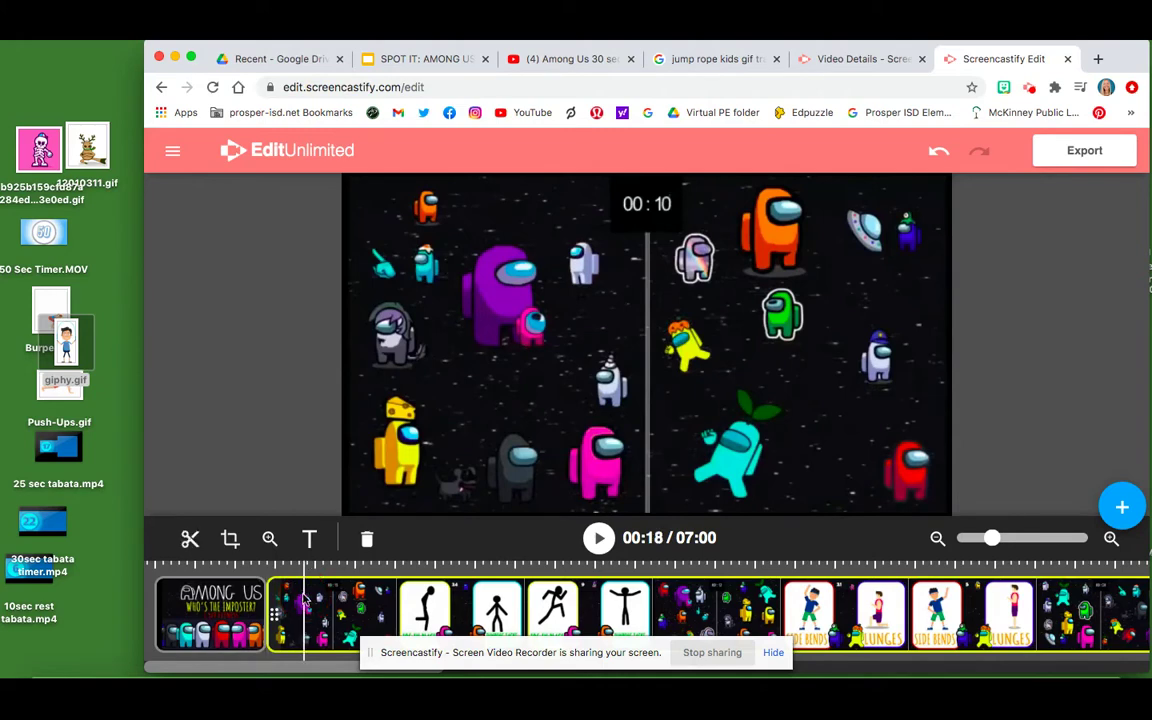
left_click(190, 540)
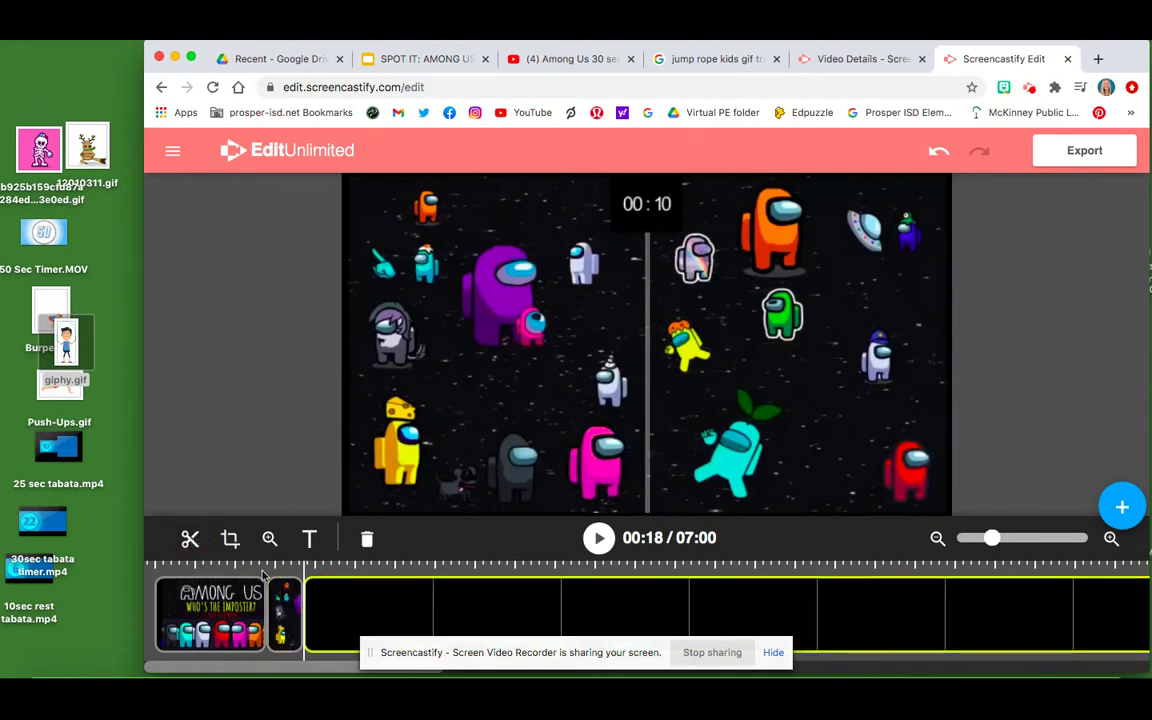
left_click(368, 540)
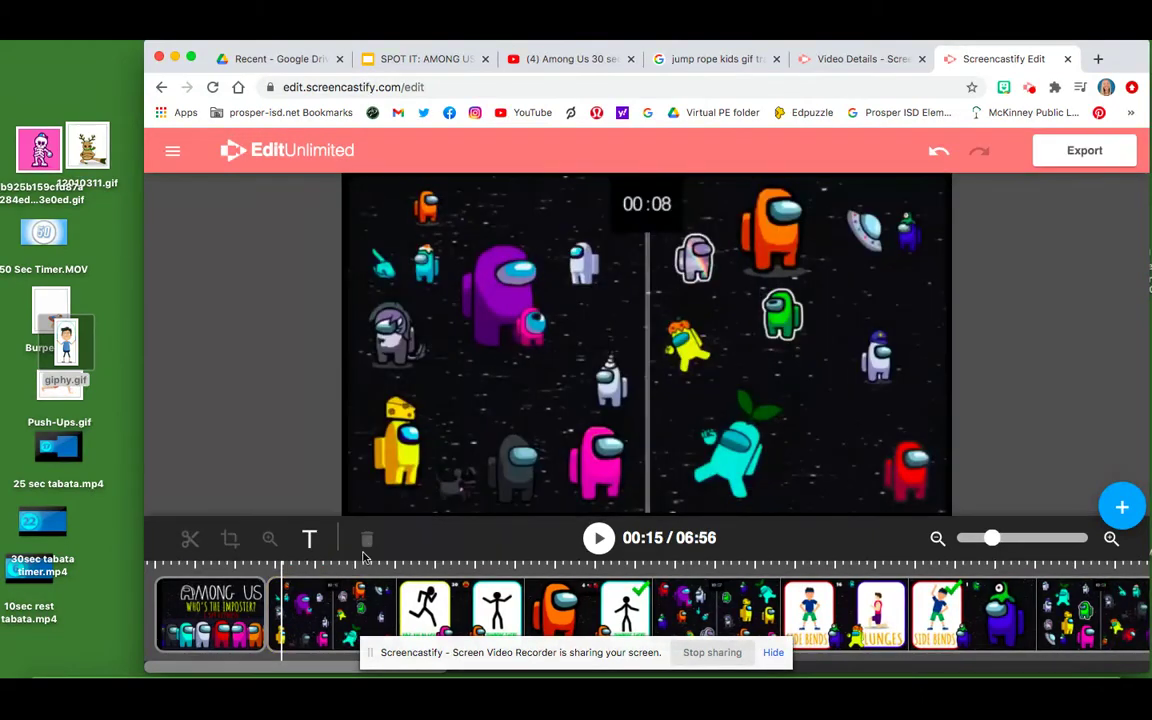
Preview the edited recording from 00:13 to check the cut
left_click(260, 600)
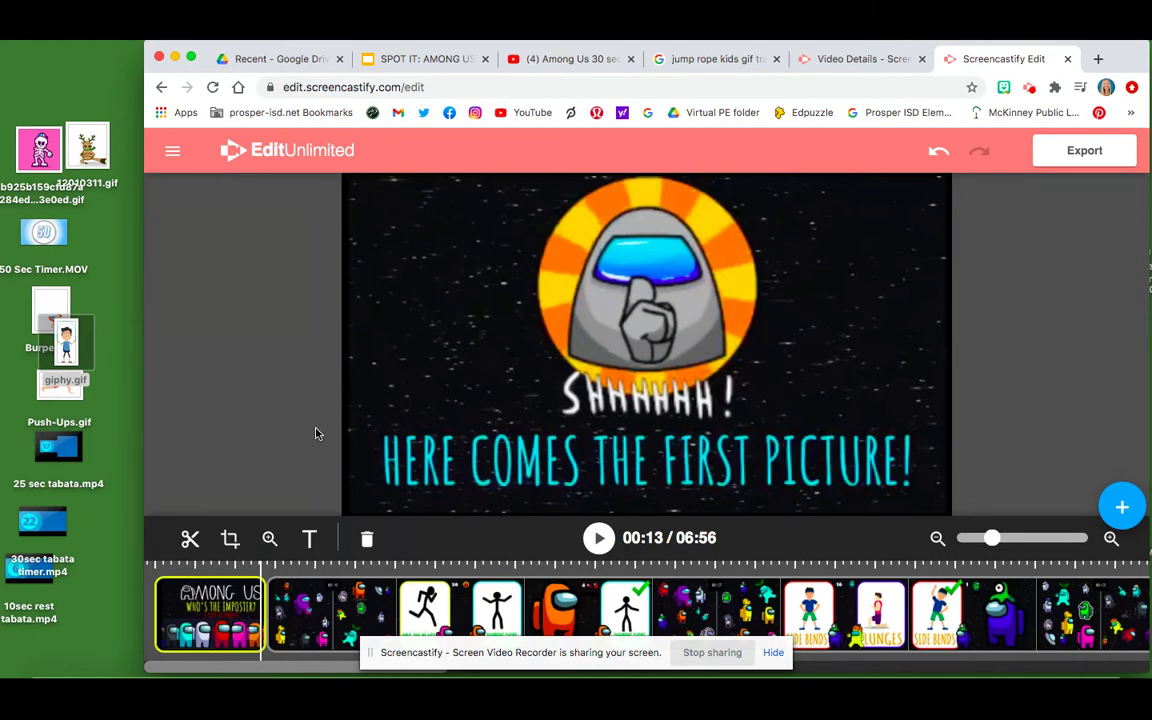
left_click(598, 539)
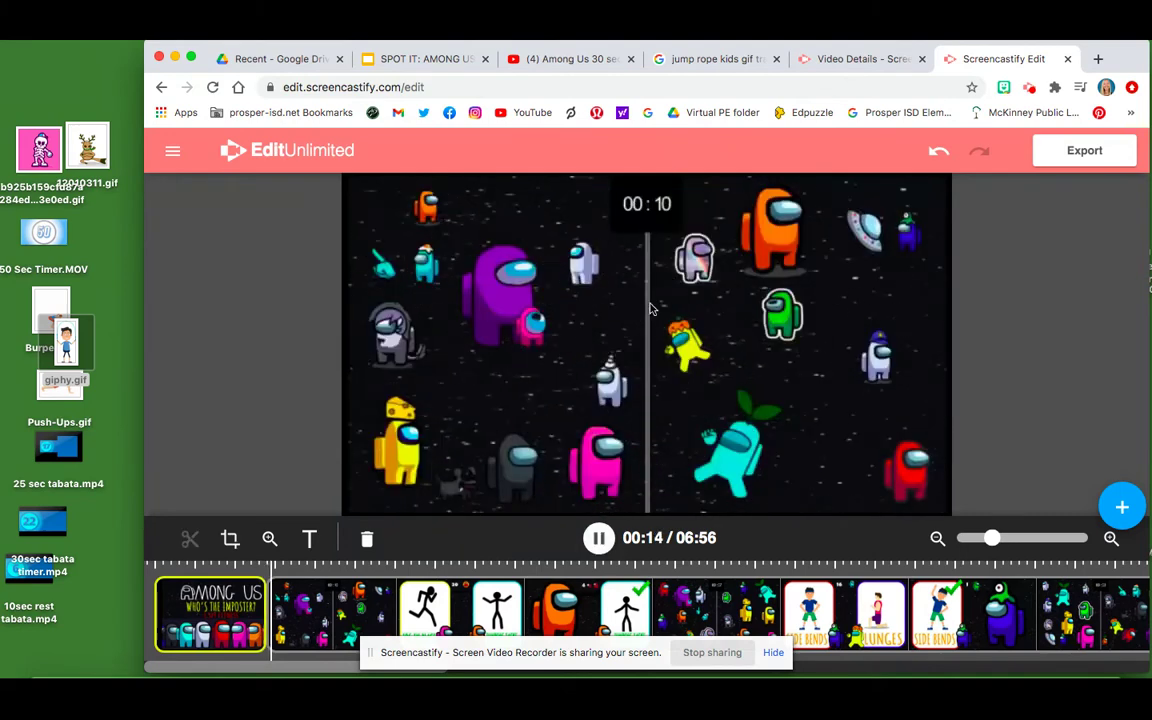
left_click(595, 539)
Undo the deletion and the split to restore the full 07:00 length, then close the editor
left_click(938, 150)
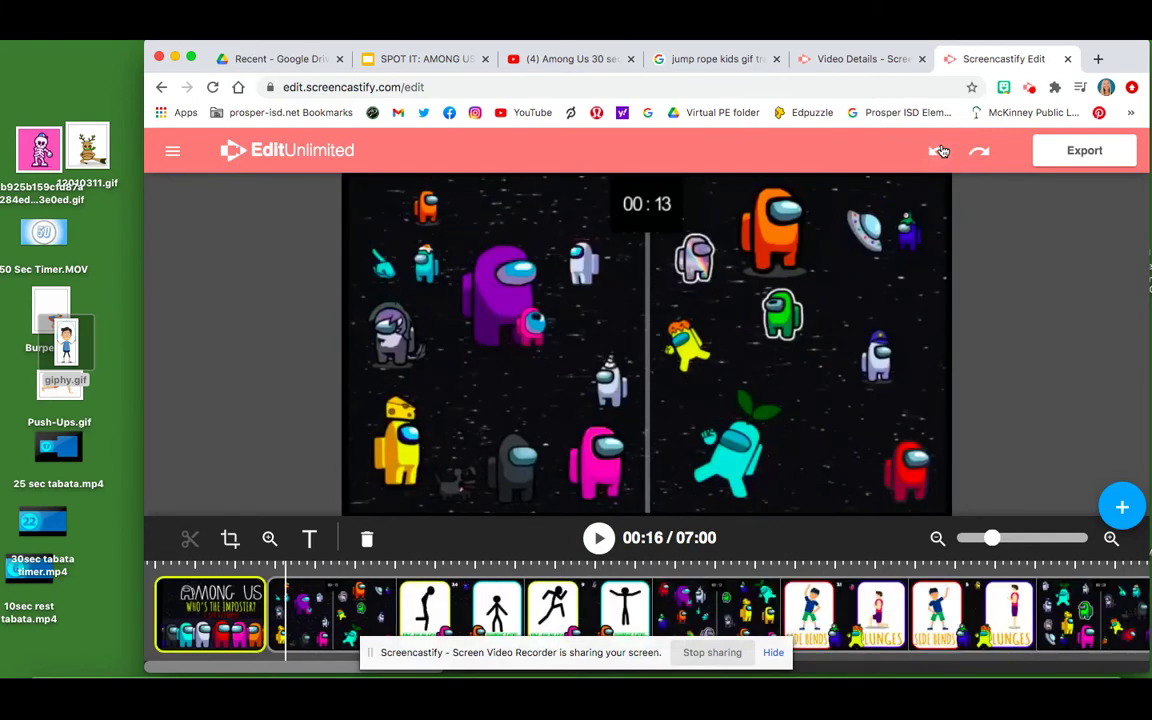
left_click(940, 150)
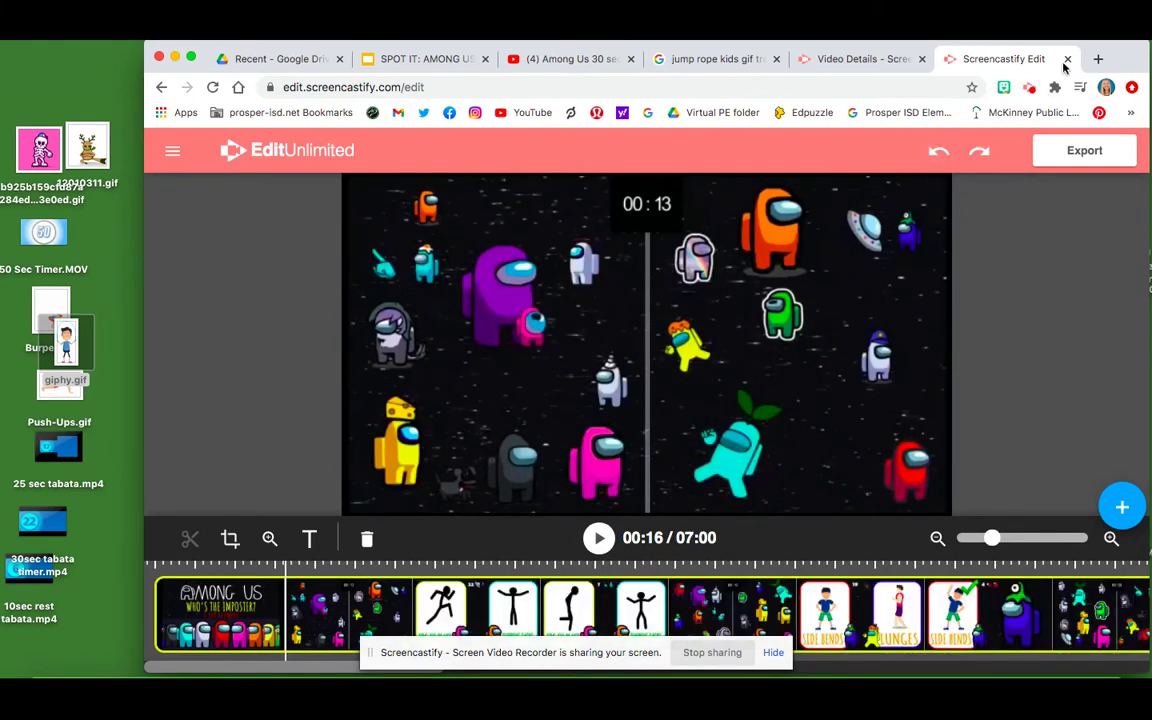
left_click(1068, 59)
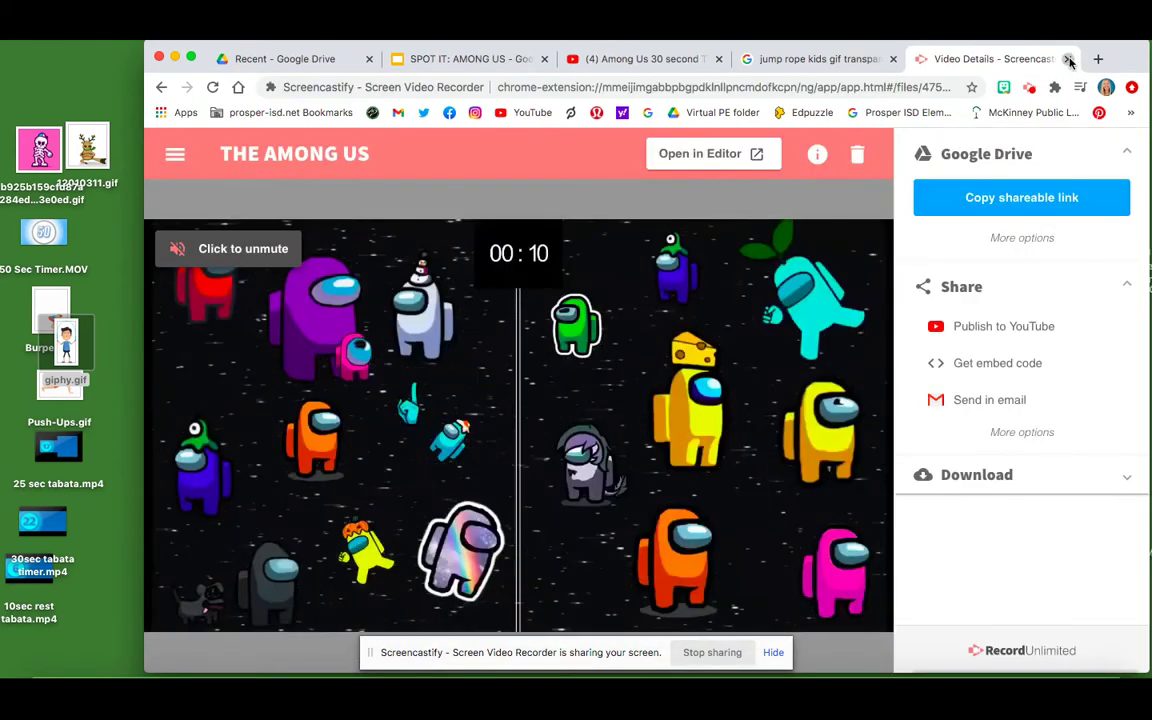
Close the Screencastify, Google Images and YouTube timer tabs and show the Among Us title slide
left_click(1069, 59)
left_click(957, 58)
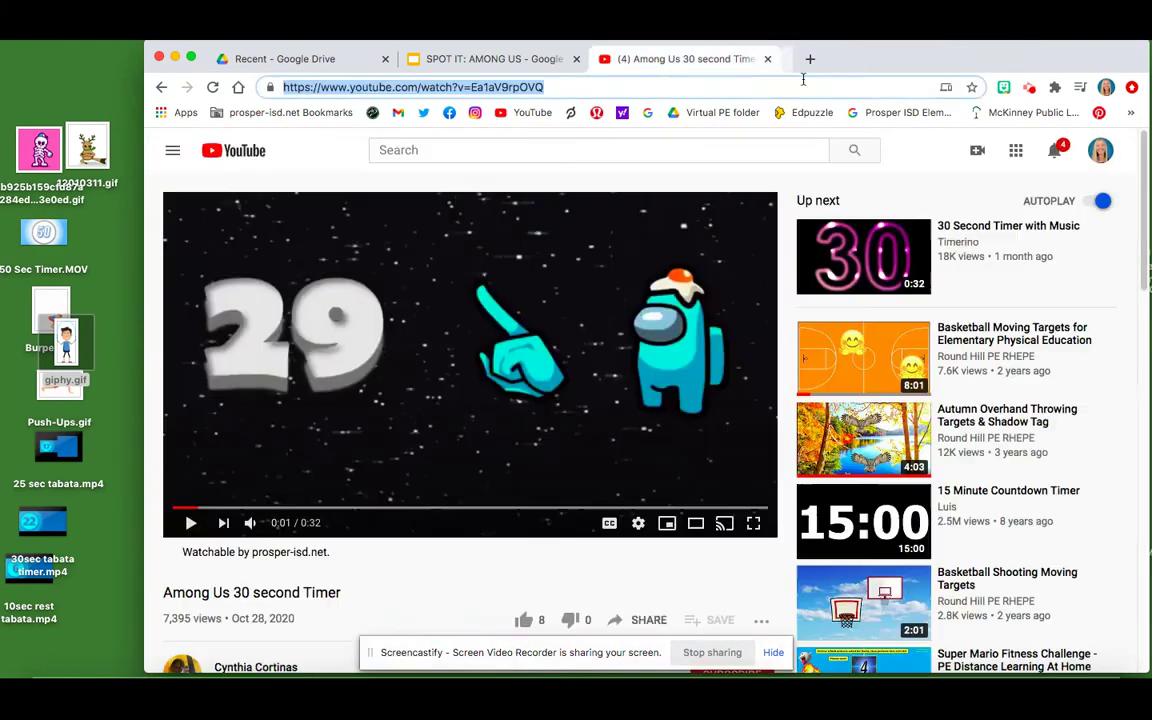
left_click(767, 59)
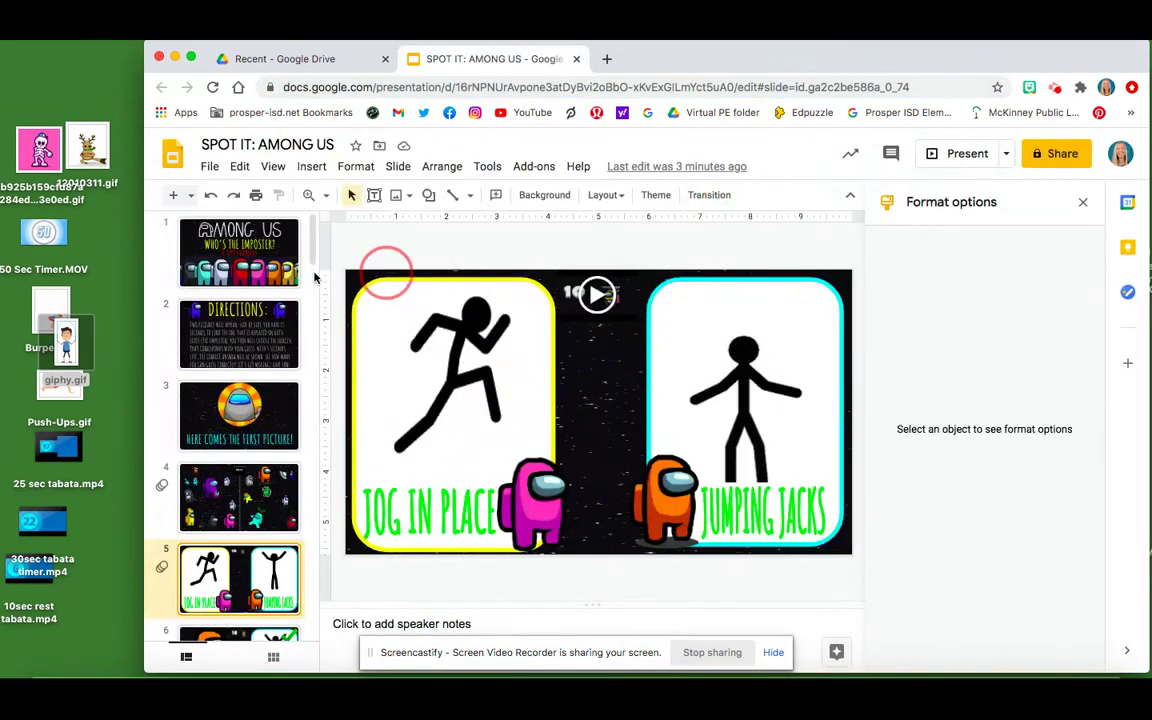
left_click(190, 250)
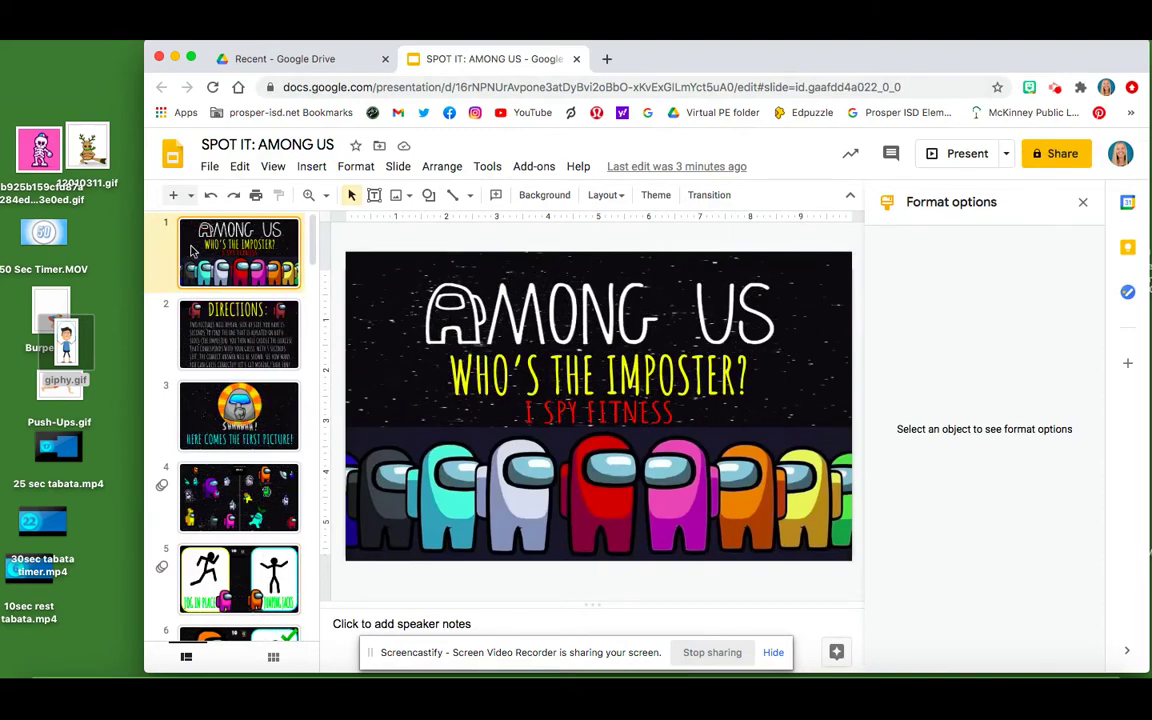